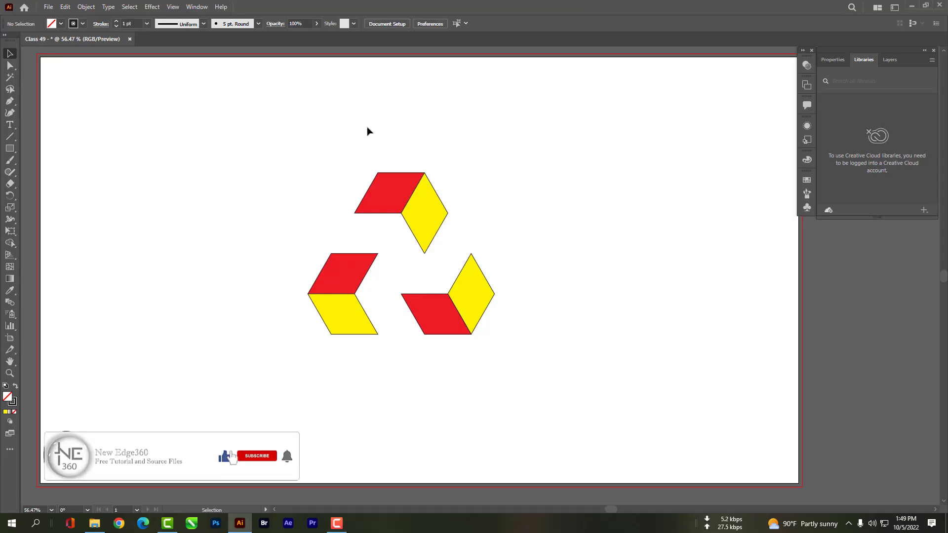
- Save the finished logo as 'Class 49 - .ai' with default options and close it
left_click(48, 7)
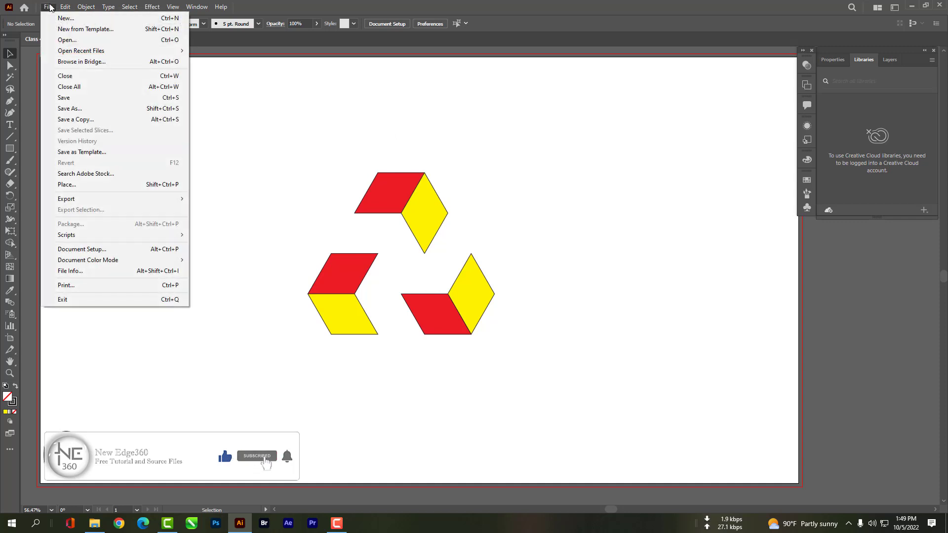
left_click(64, 75)
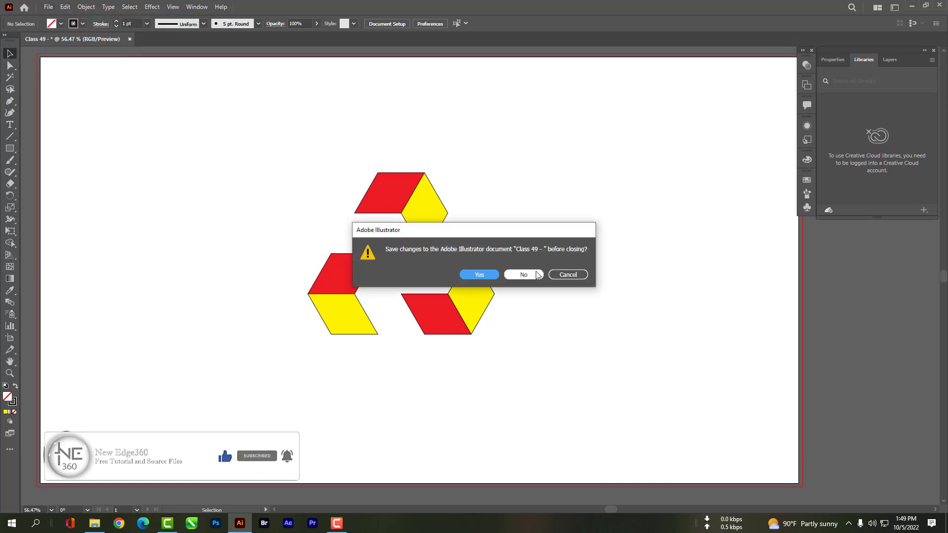
left_click(479, 275)
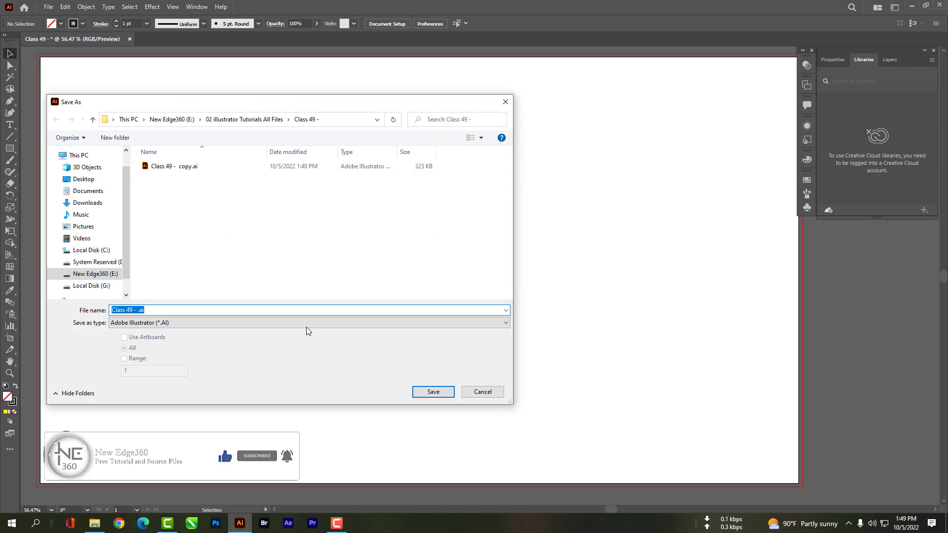
left_click(436, 392)
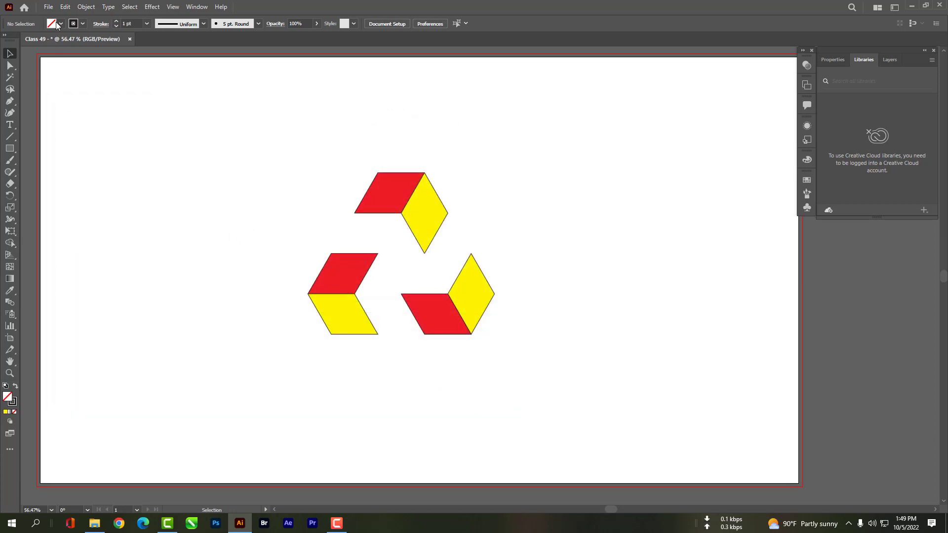
left_click(517, 399)
left_click(46, 7)
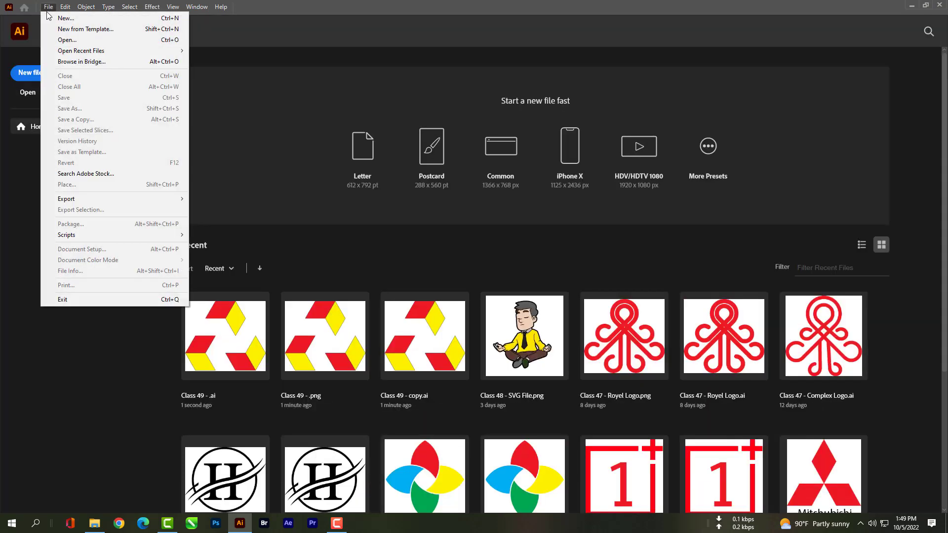
- Create a new 1920 × 1080 px RGB document named 'Class 49 - Polugon Tool Logo'
left_click(50, 18)
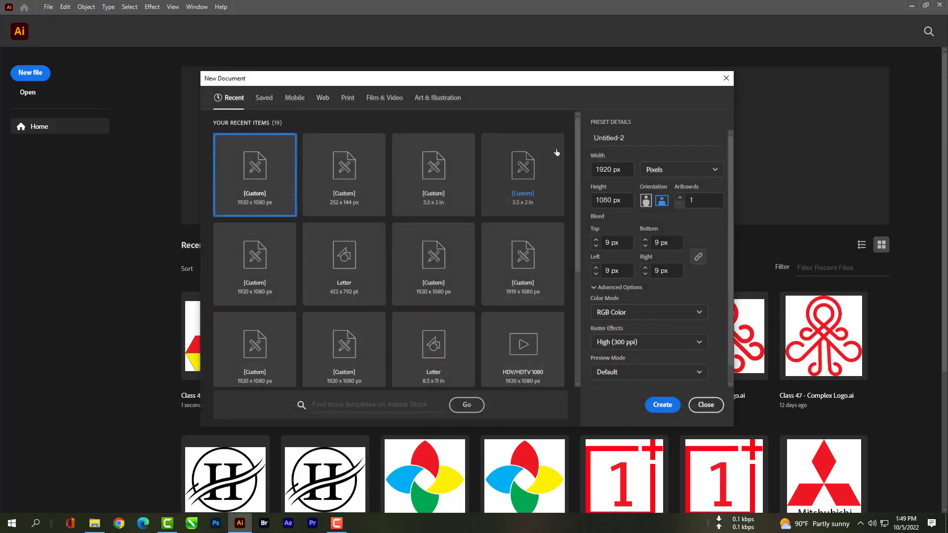
left_click_drag(642, 139, 595, 138)
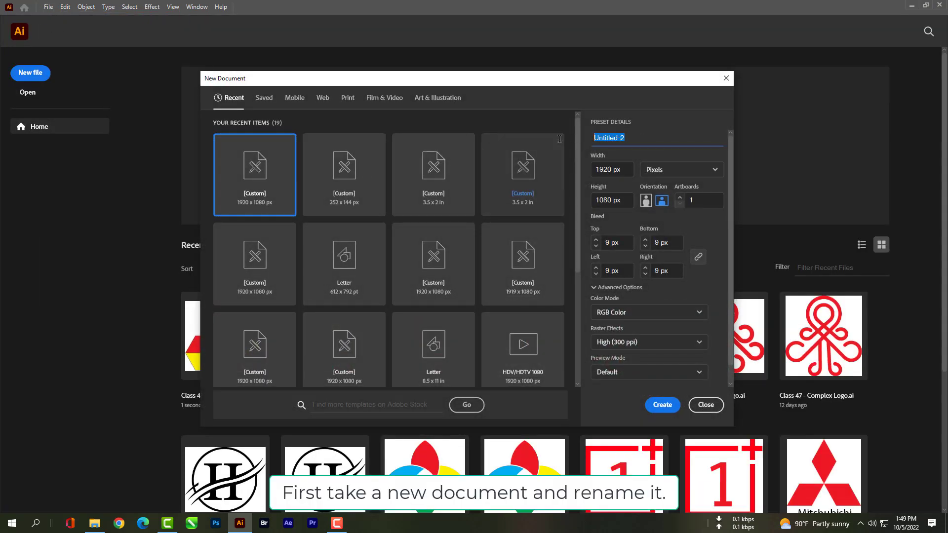
type("Class 49 - Polugen Tool L")
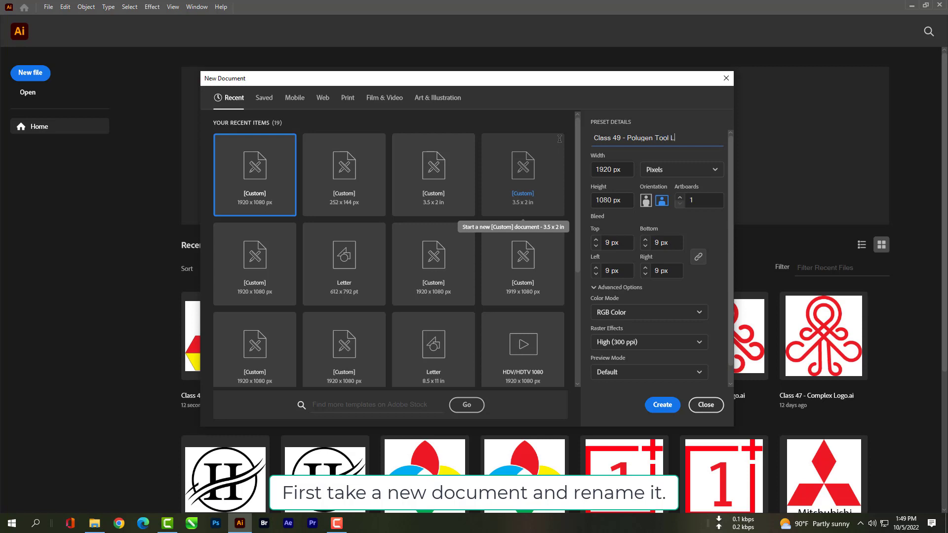
type("ogo")
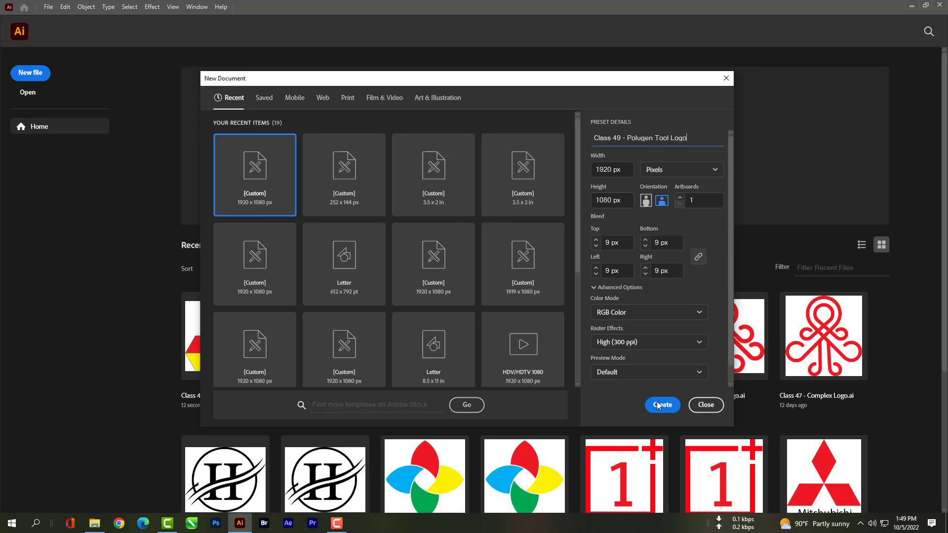
left_click(657, 404)
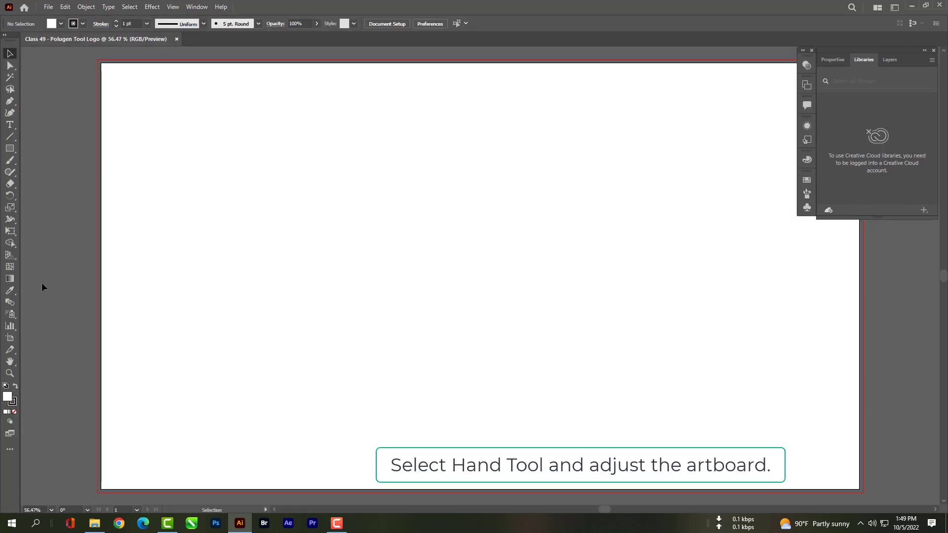
- Pan the blank artboard fully into view and select the Polygon Tool
left_click(10, 362)
left_click_drag(329, 335, 264, 332)
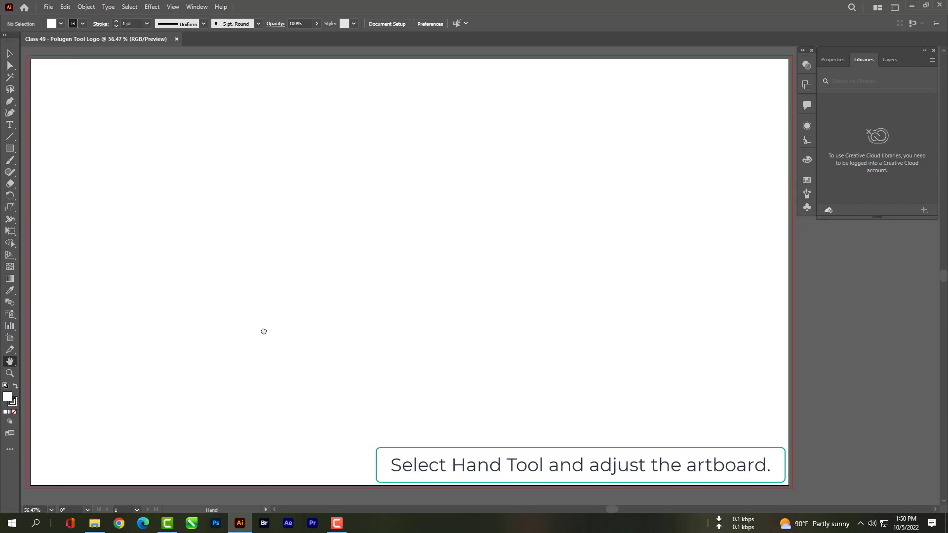
right_click(10, 148)
left_click(56, 183)
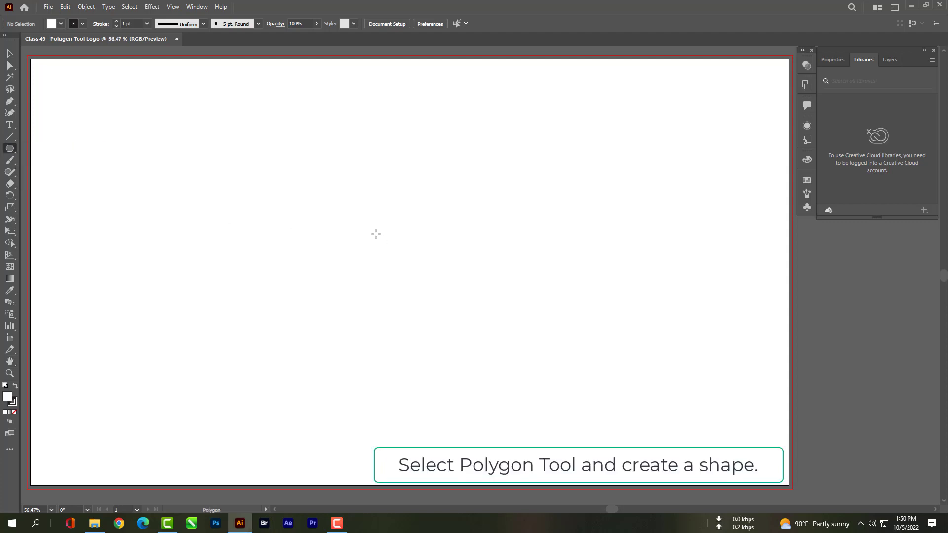
- Draw a hexagon, Alt-drag copies below it into a triangle, and select all three
mouse_move(345, 218)
left_mouse_down()
mouse_move(365, 251)
mouse_move(398, 257)
mouse_move(355, 244)
mouse_move(366, 255)
left_mouse_up()
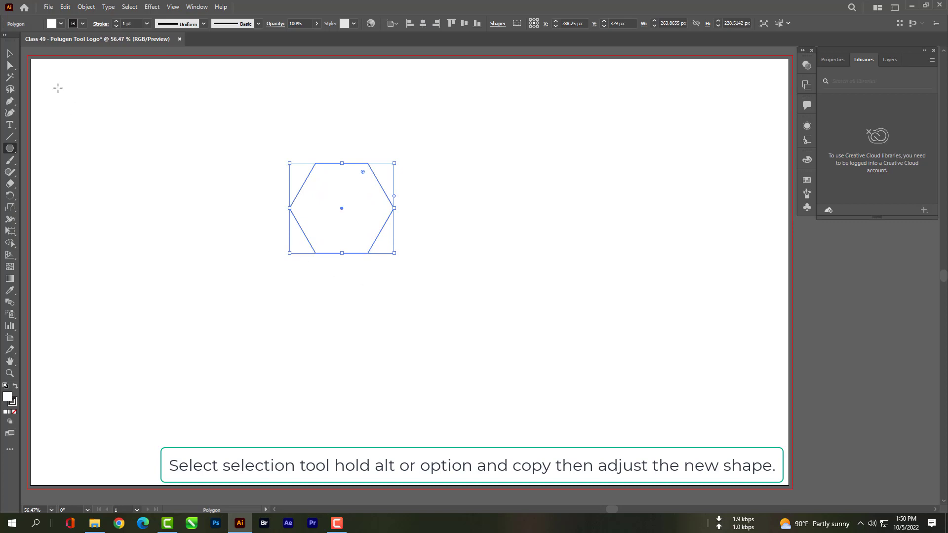
left_click(10, 54)
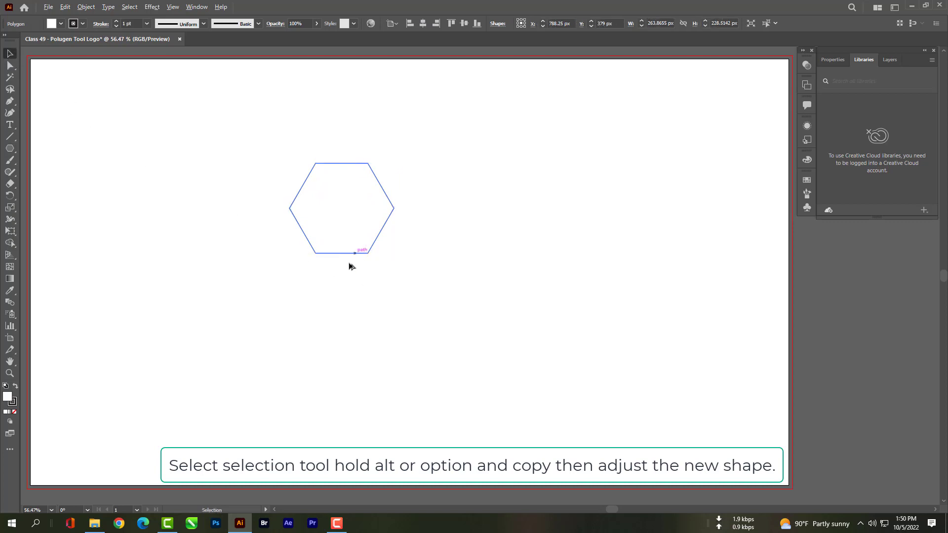
mouse_move(354, 254)
left_mouse_down()
mouse_move(303, 347)
mouse_move(421, 348)
left_mouse_up()
left_click_drag(569, 365, 195, 148)
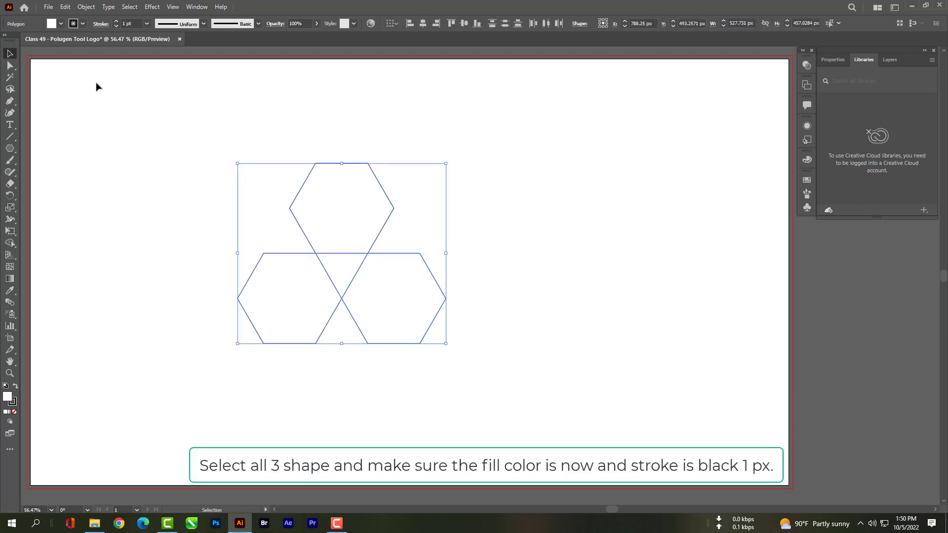
- Give the three hexagons no fill and a black 1 pt stroke, then deselect them
left_click(61, 23)
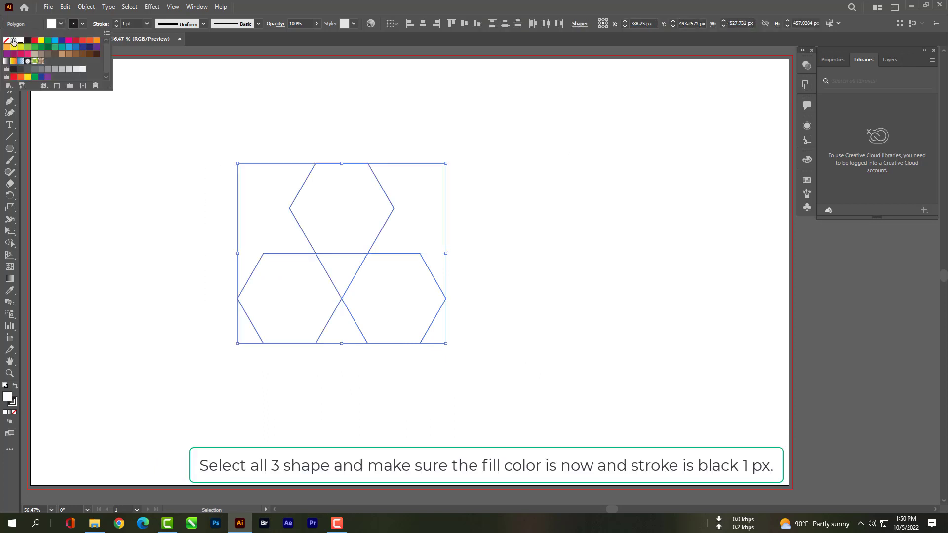
left_click(83, 23)
left_click(191, 168)
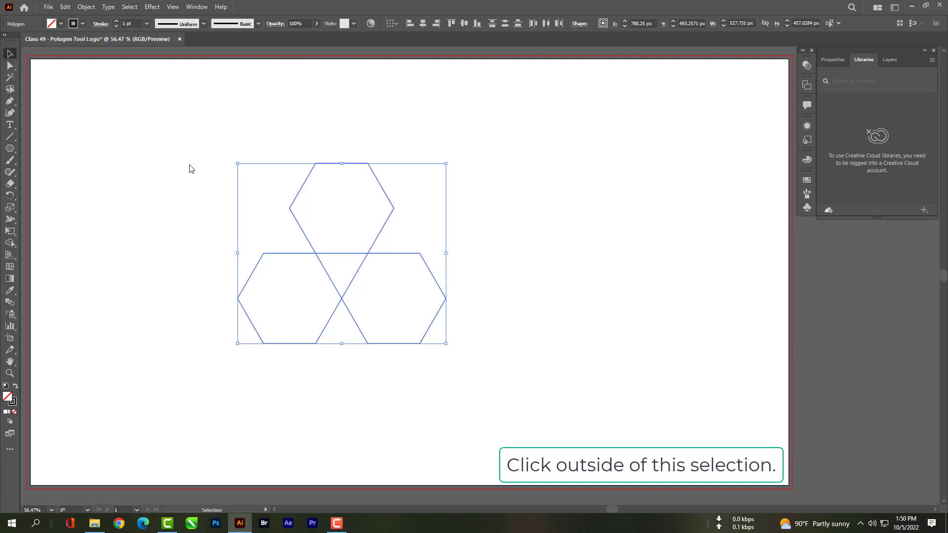
left_click(491, 386)
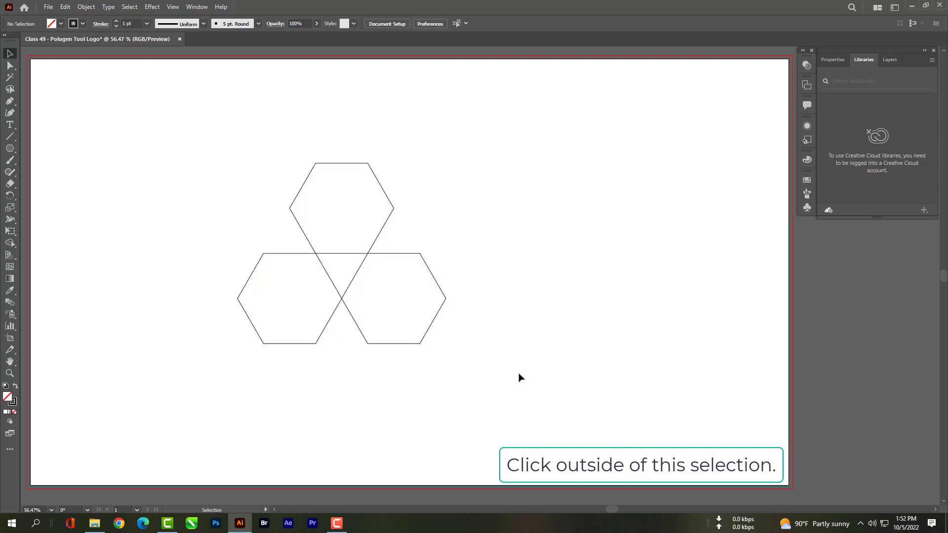
left_click(12, 98)
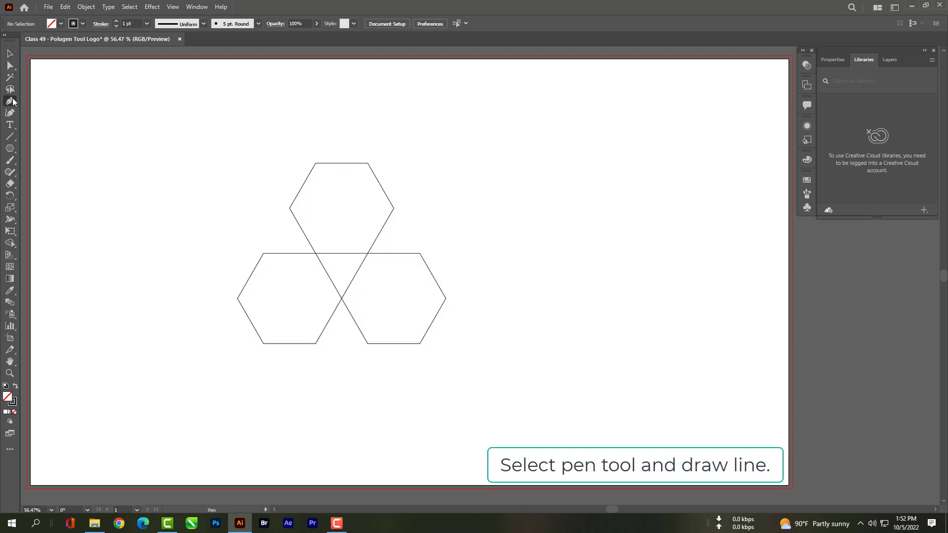
- Draw a pen line from the top hexagon's left corner through its centre to the meeting corner
left_click(288, 208)
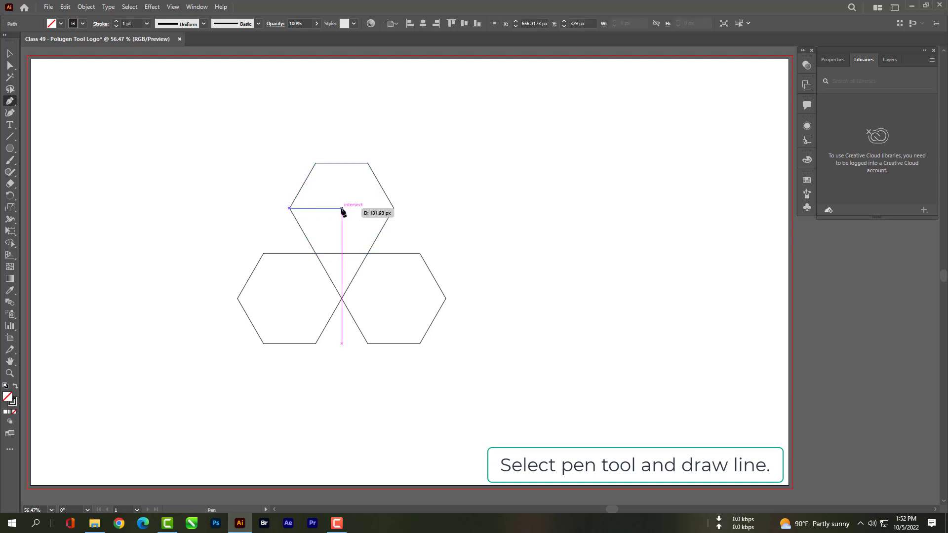
left_click(341, 208)
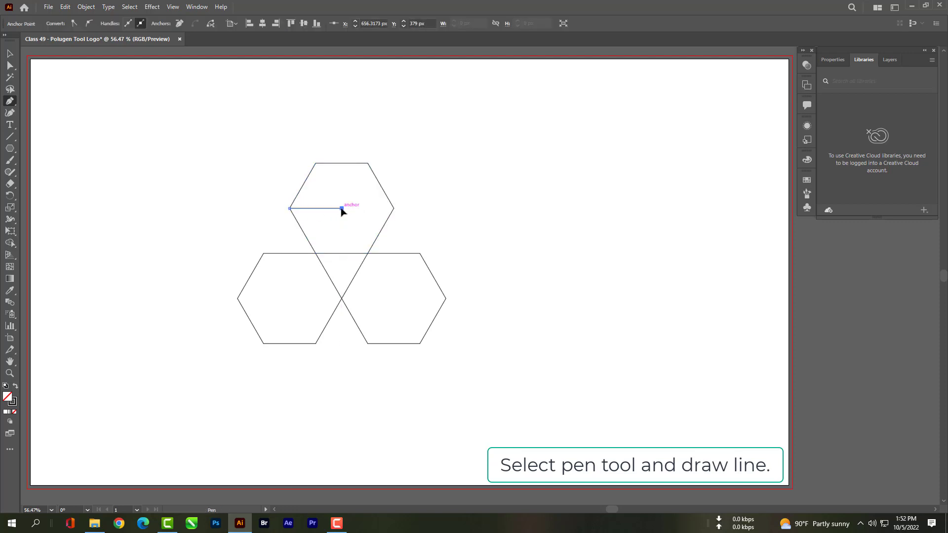
left_click(368, 253)
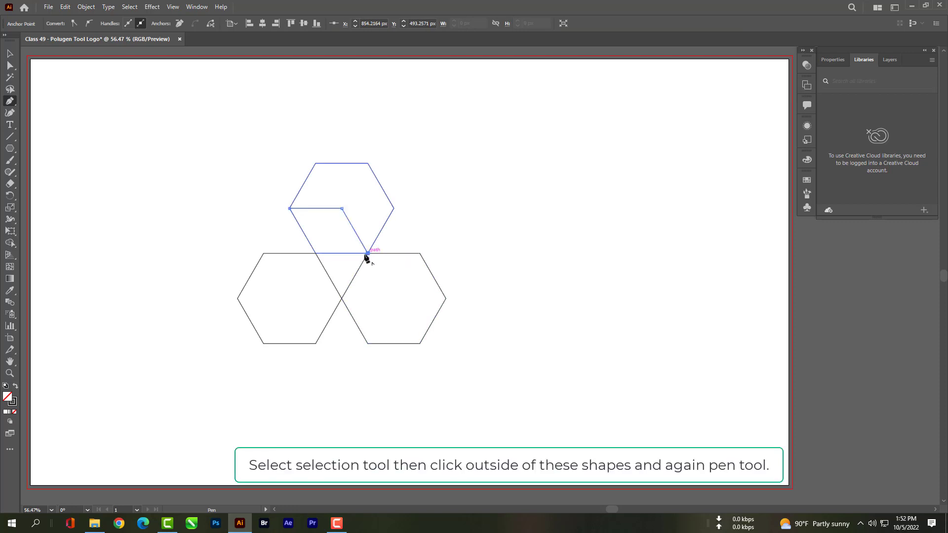
left_click(10, 52)
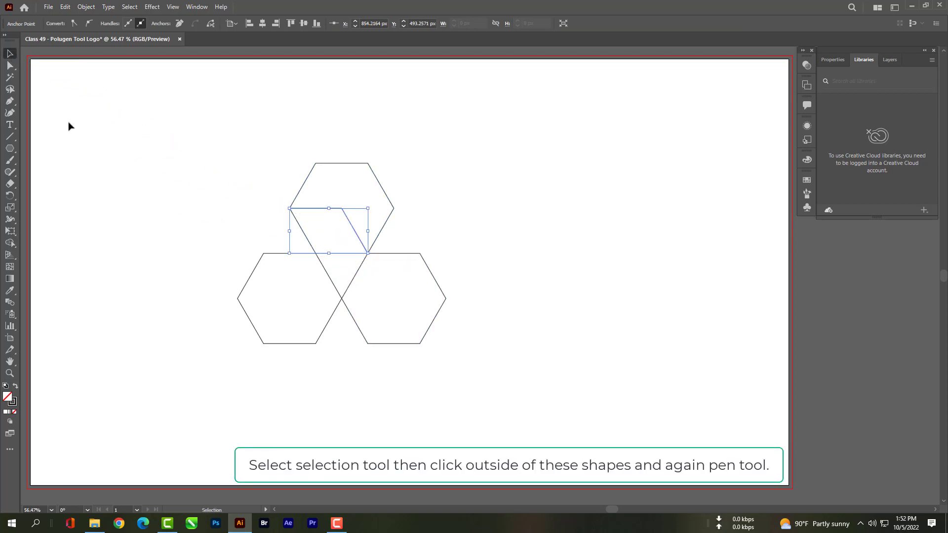
left_click(223, 241)
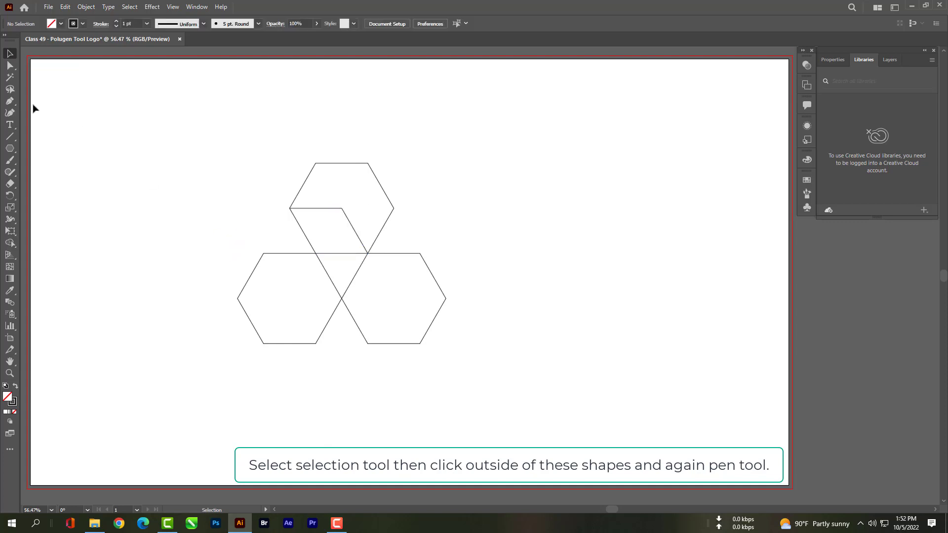
- Draw a V-shaped line from the intersection through the left hexagon's centre to its bottom vertex
left_click(10, 101)
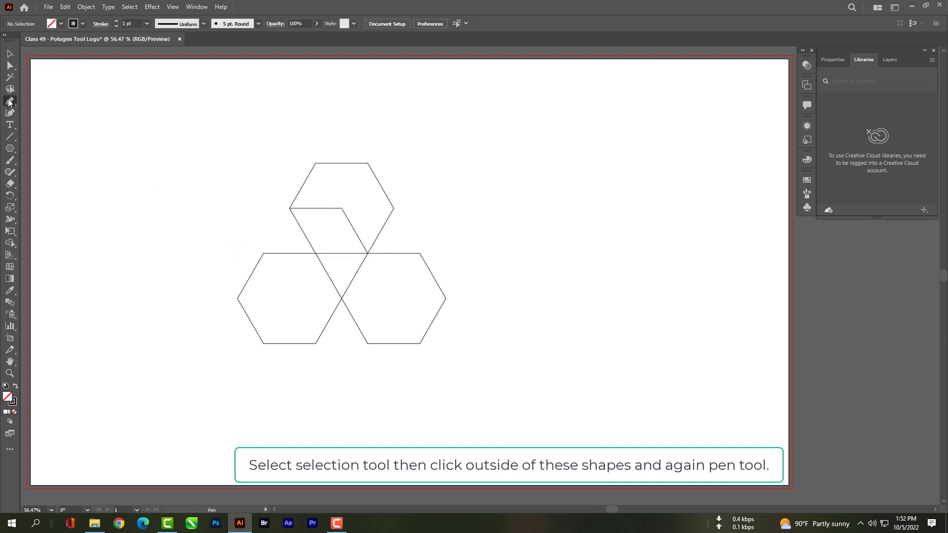
left_click(315, 253)
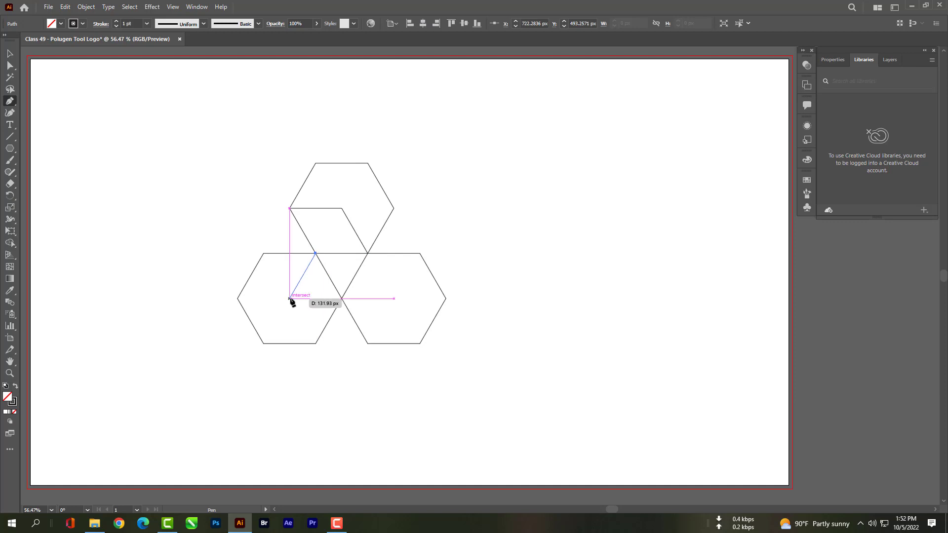
left_click(289, 298)
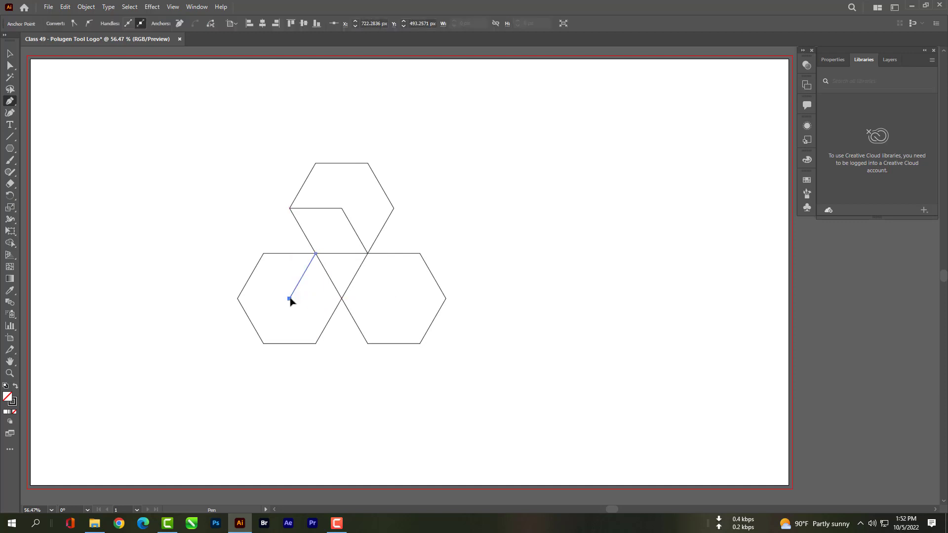
left_click(315, 344)
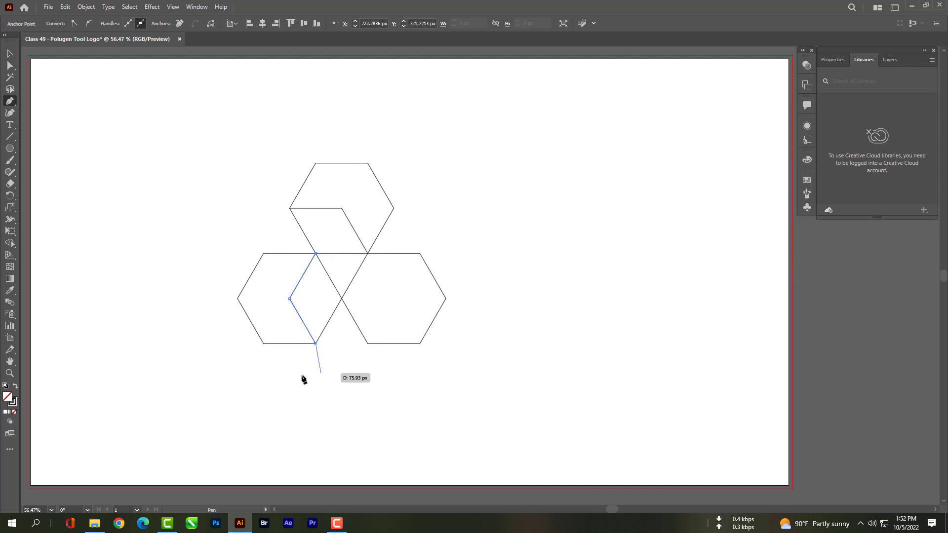
left_click(8, 53)
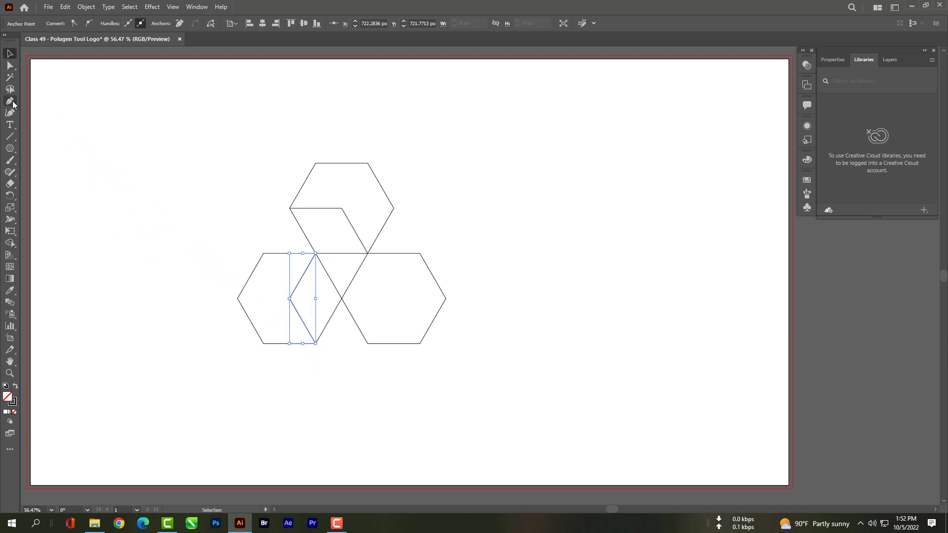
left_click(13, 101)
left_click(11, 56)
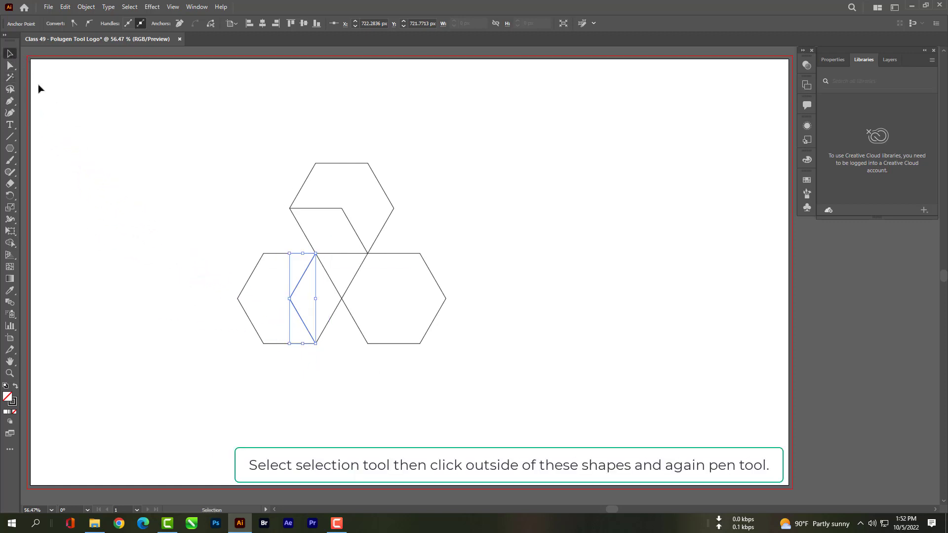
left_click(140, 189)
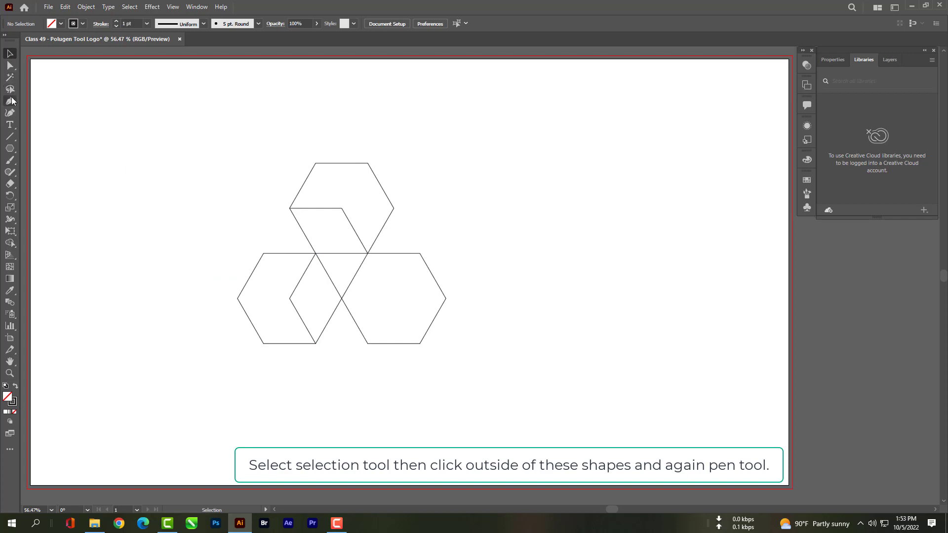
- Attempt a pen path through the right hexagon, then undo the wrong zigzag with Ctrl+Z
left_click(10, 101)
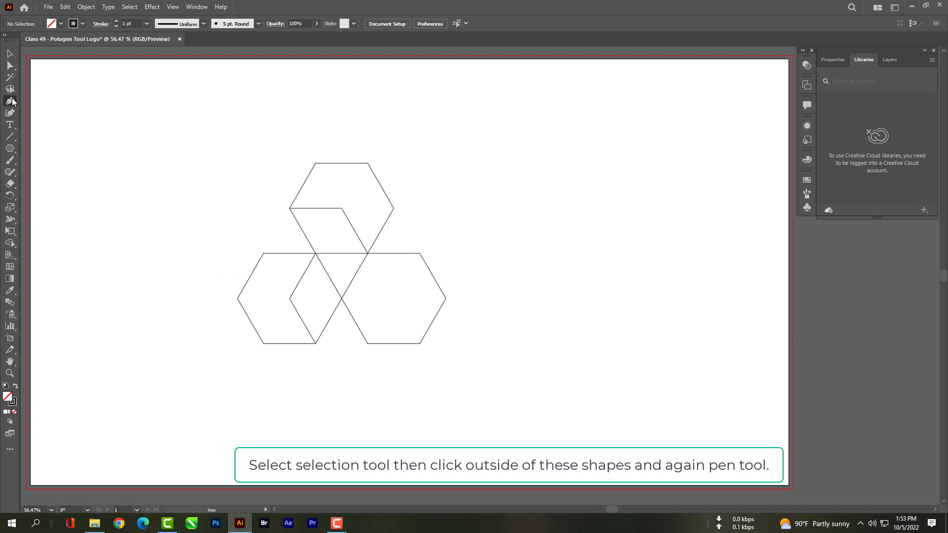
left_click(419, 253)
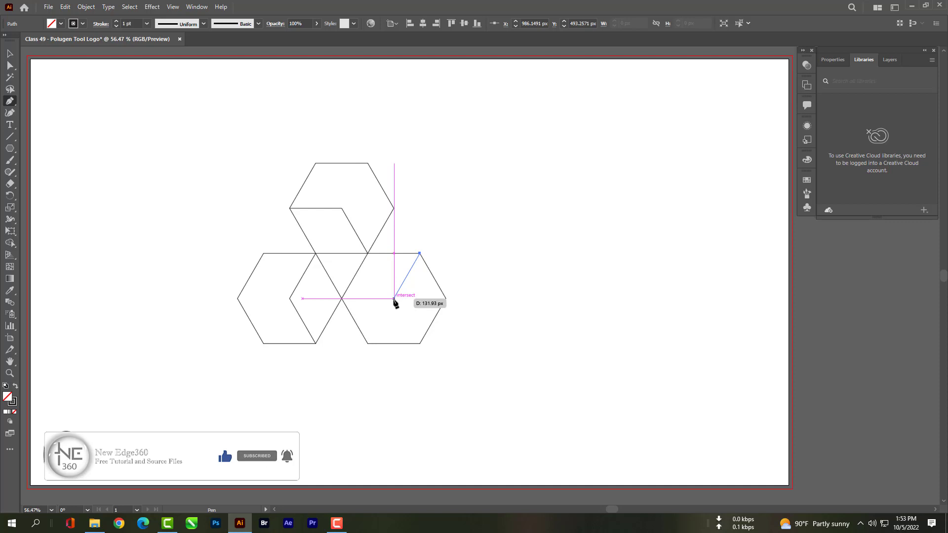
key("ctrl")
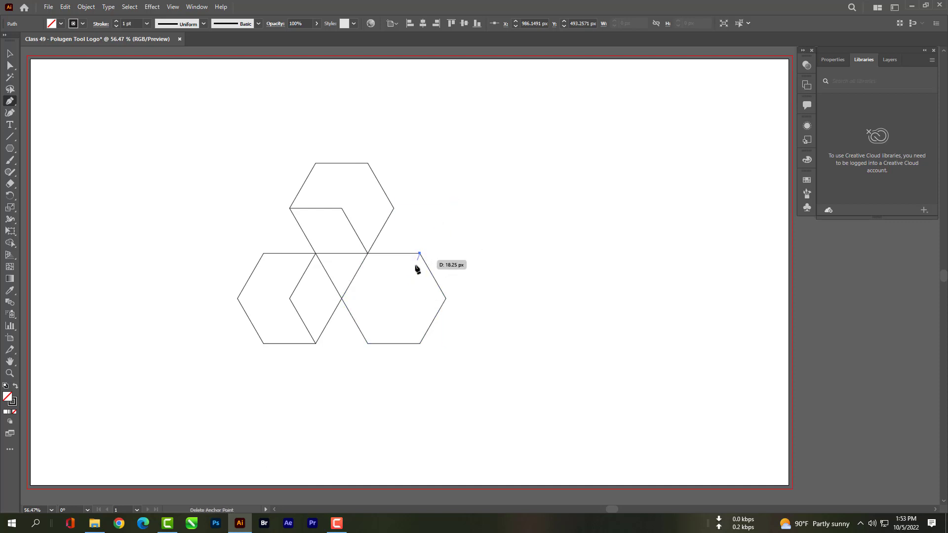
left_click(389, 298, "ctrl")
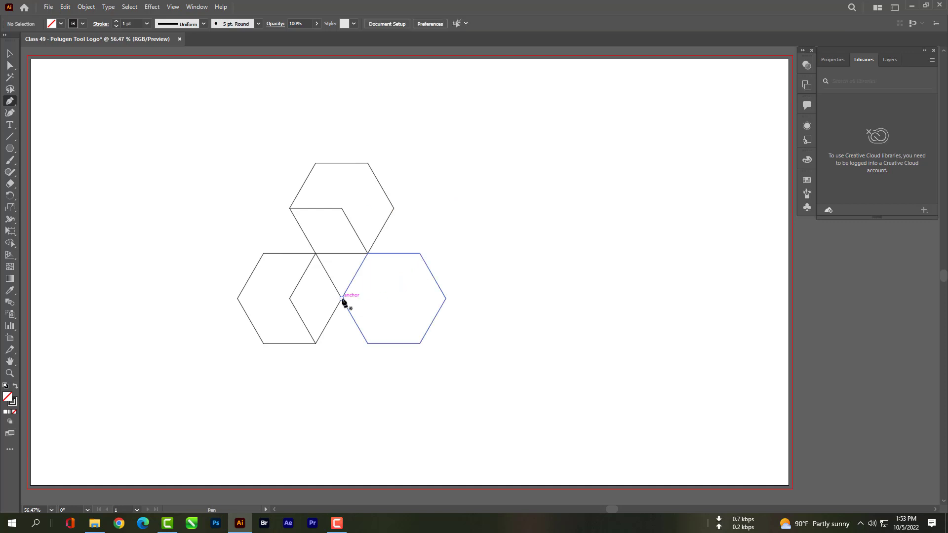
left_click(341, 299)
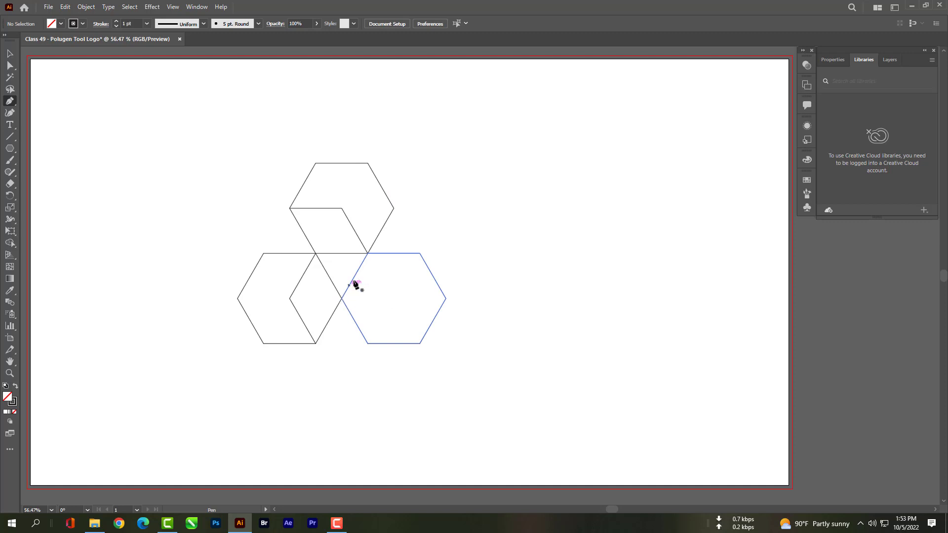
left_click(368, 254)
left_click(419, 253)
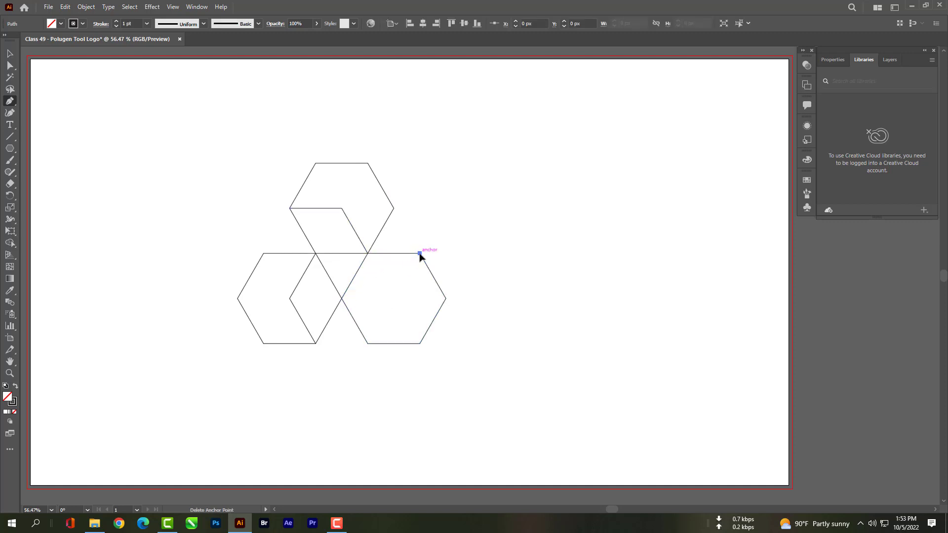
left_click(393, 298)
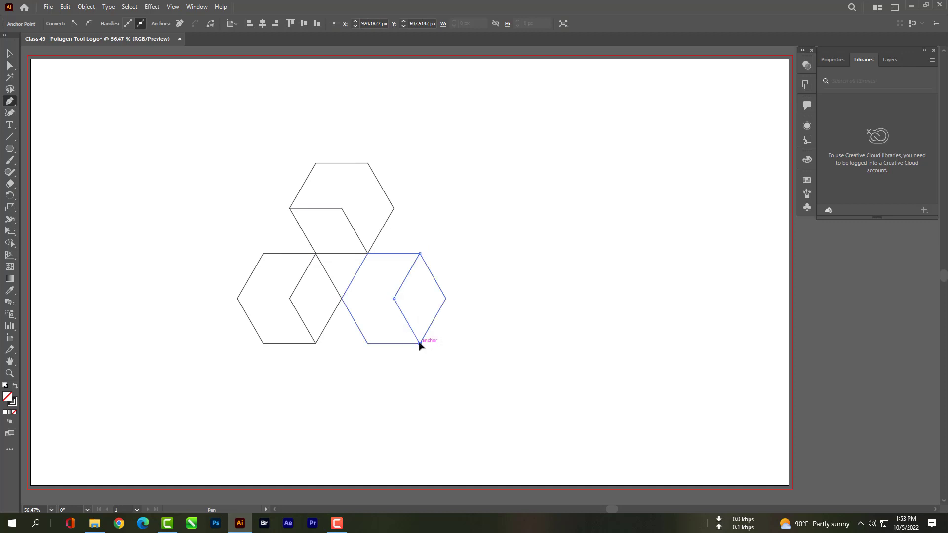
left_click(419, 343)
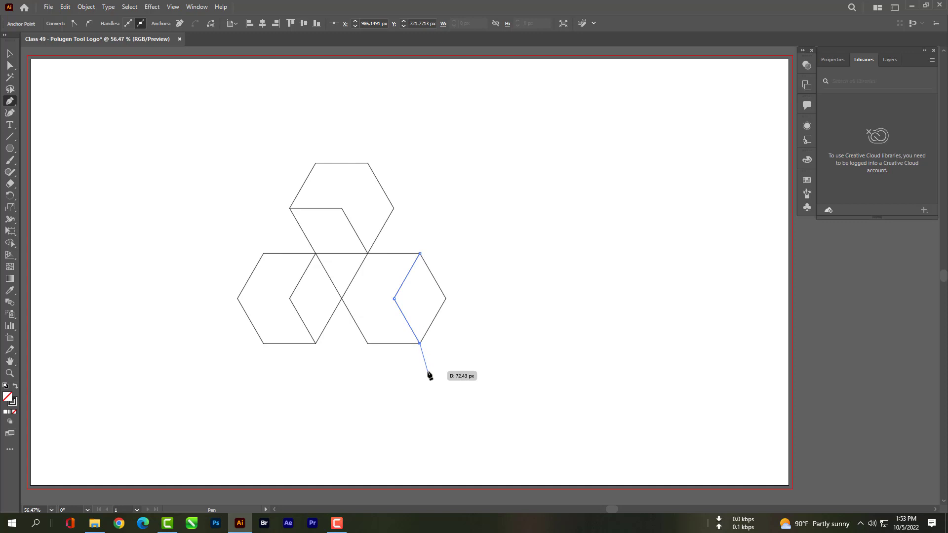
key("ctrl+z")
key("ctrl+z")
key("ctrl+z")
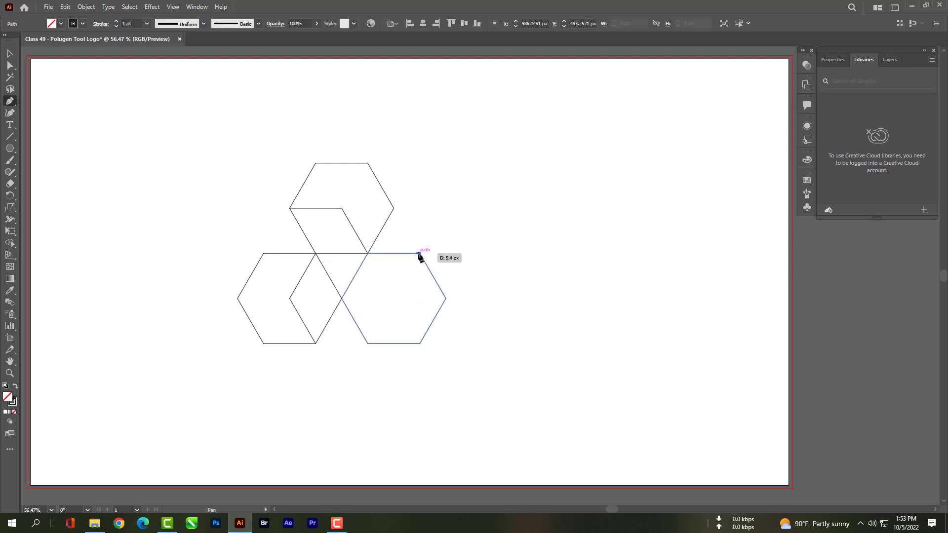
- Draw a line from the right hexagon's top-right vertex through its centre to the shared centre point
left_click(419, 253)
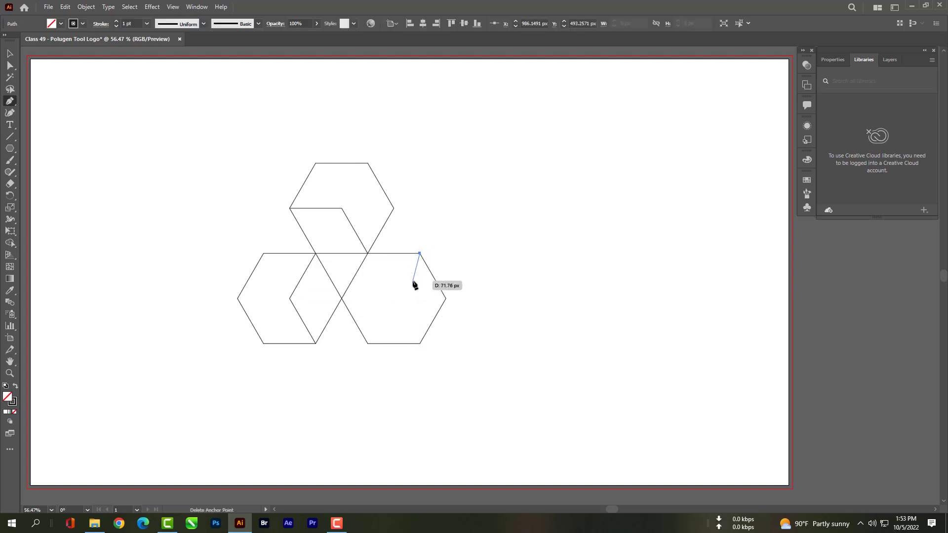
left_click(395, 298)
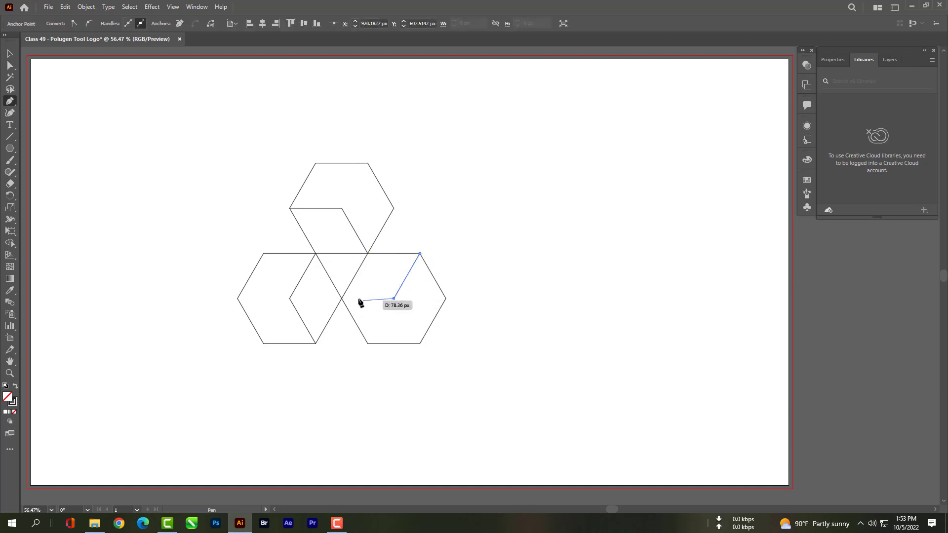
left_click(342, 298)
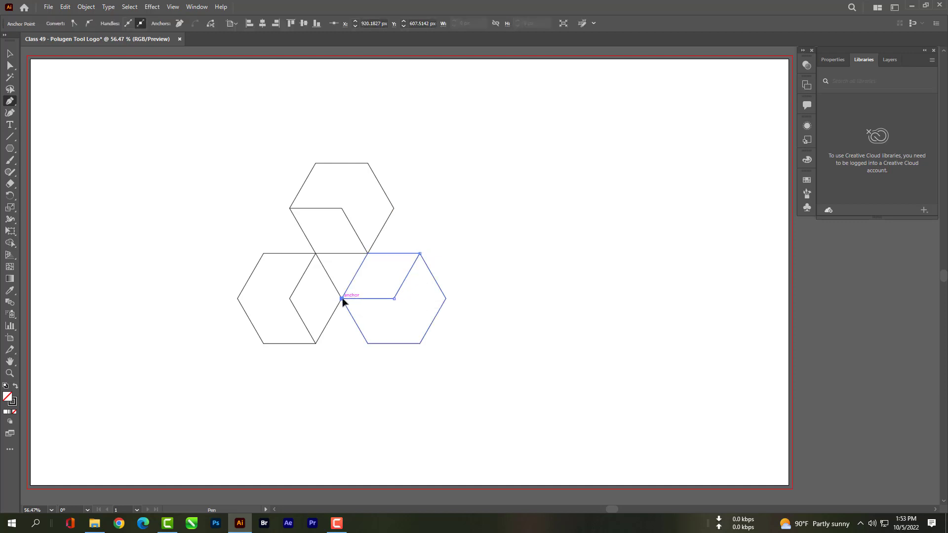
left_click(10, 53)
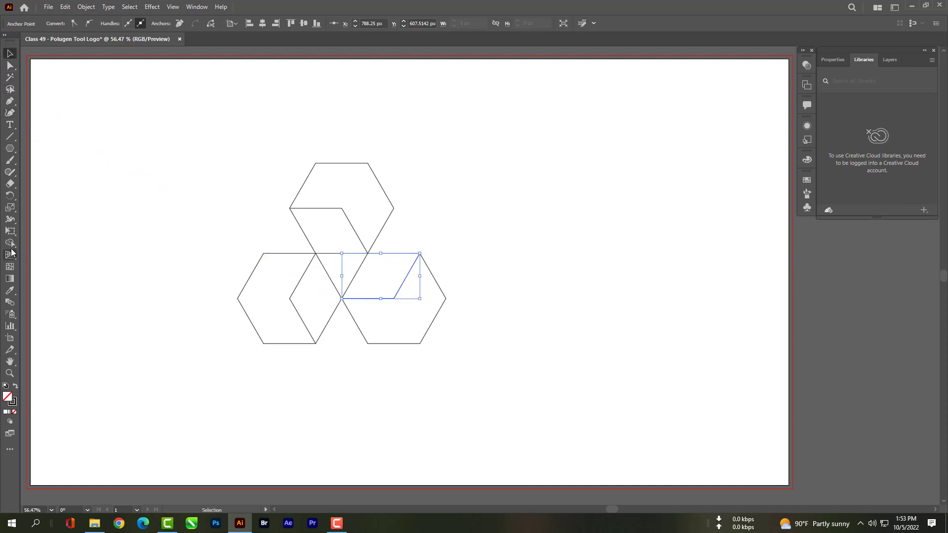
- Select all paths and Shape Builder-delete the three inner rhombus regions, leaving hooked hexagon pieces
left_click_drag(10, 243, 28, 240)
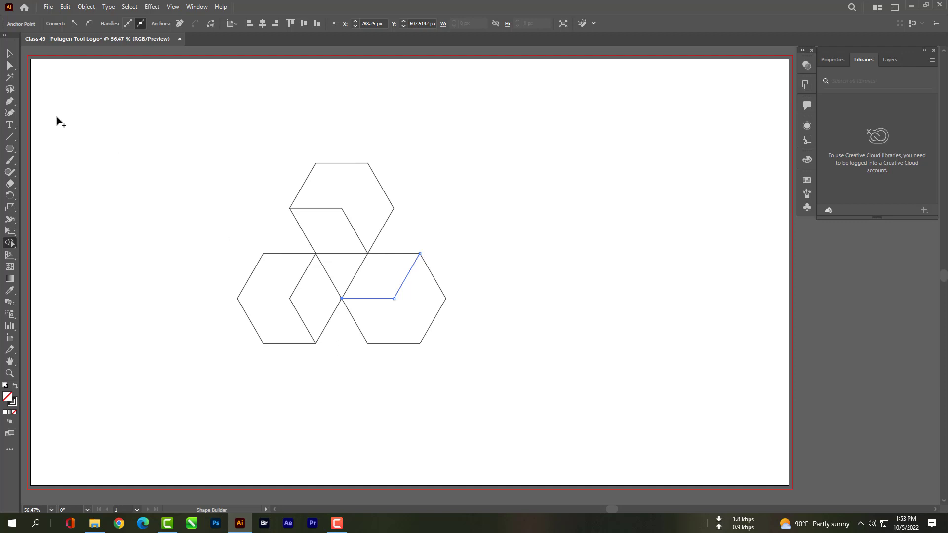
left_click(10, 54)
left_click_drag(74, 90, 469, 384)
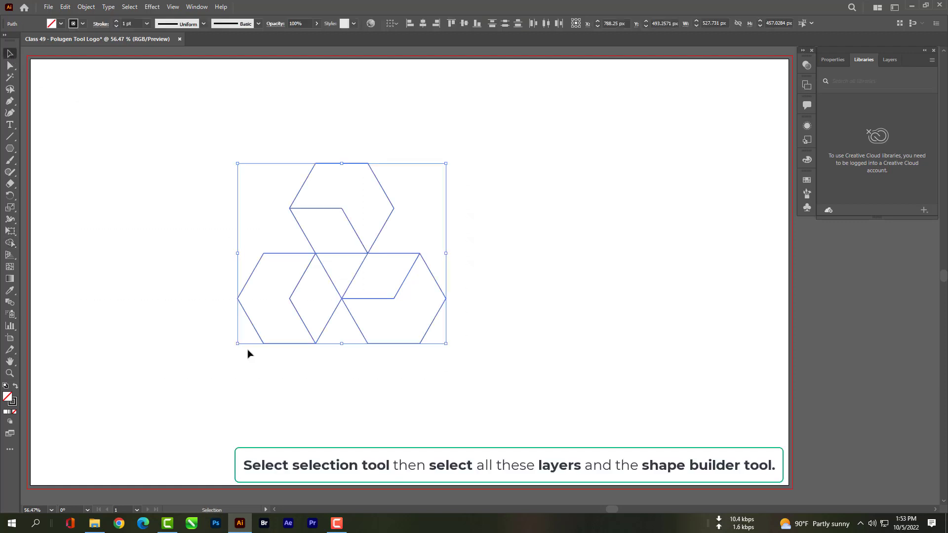
left_click_drag(10, 244, 28, 242)
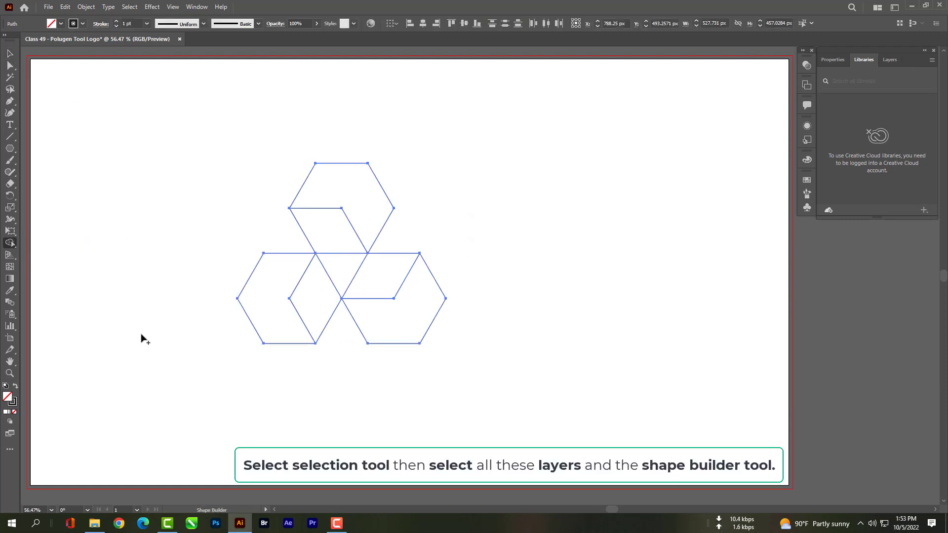
left_click_drag(326, 318, 340, 362)
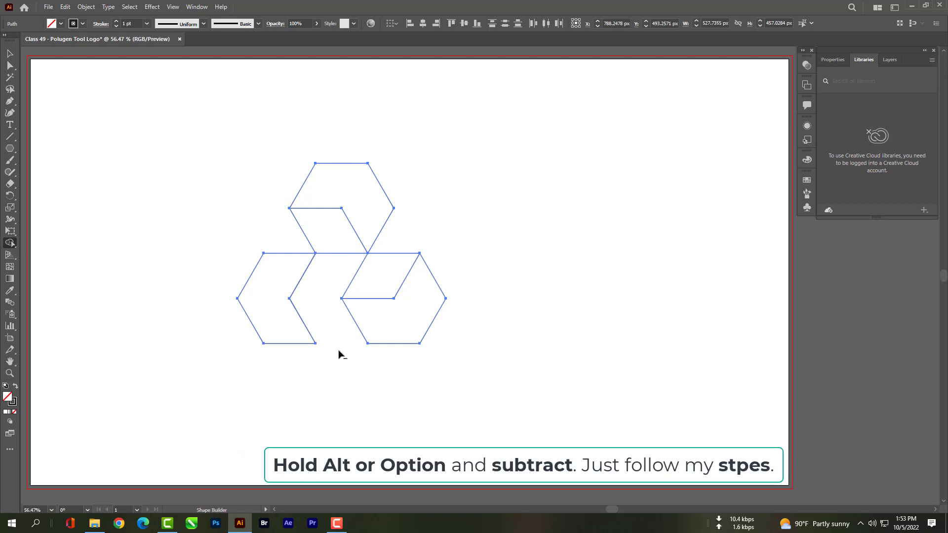
left_click(362, 277, "alt")
left_click(339, 245, "alt")
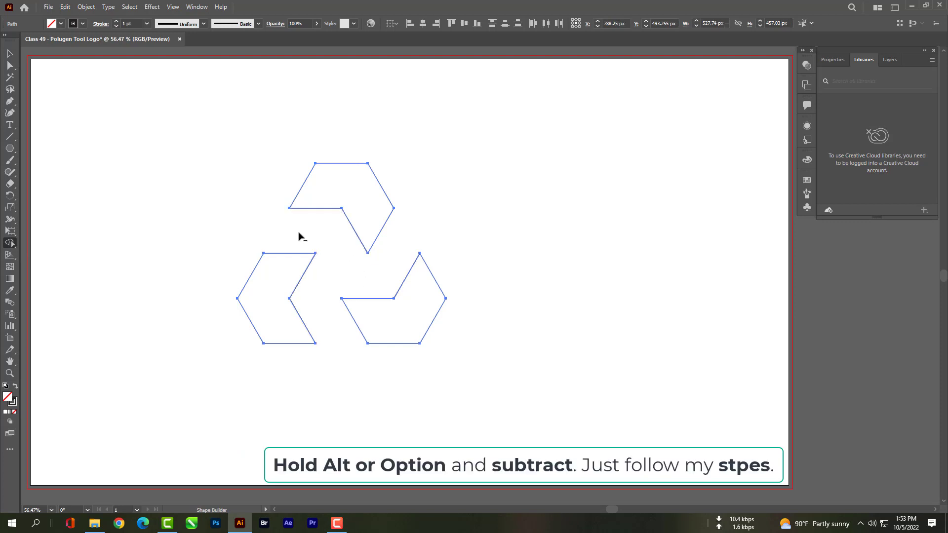
left_click(10, 53)
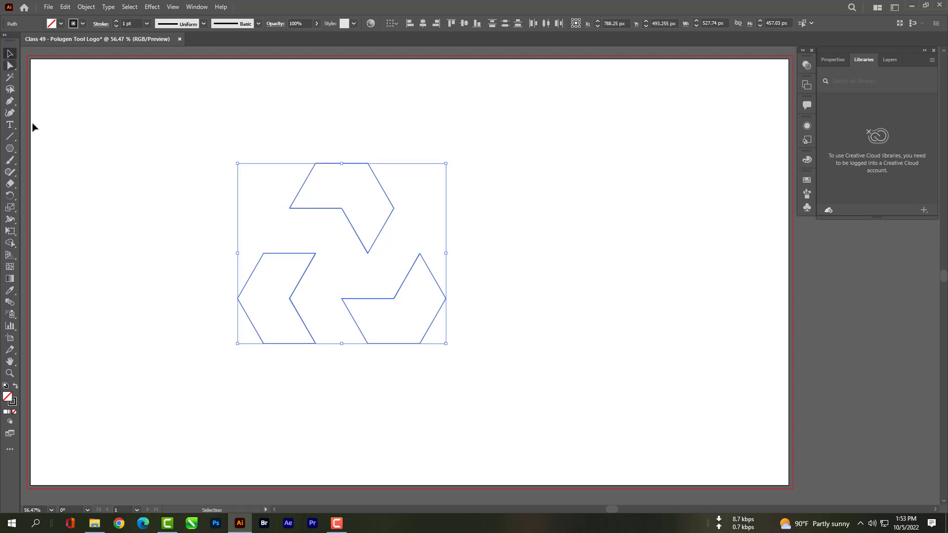
left_click(154, 341)
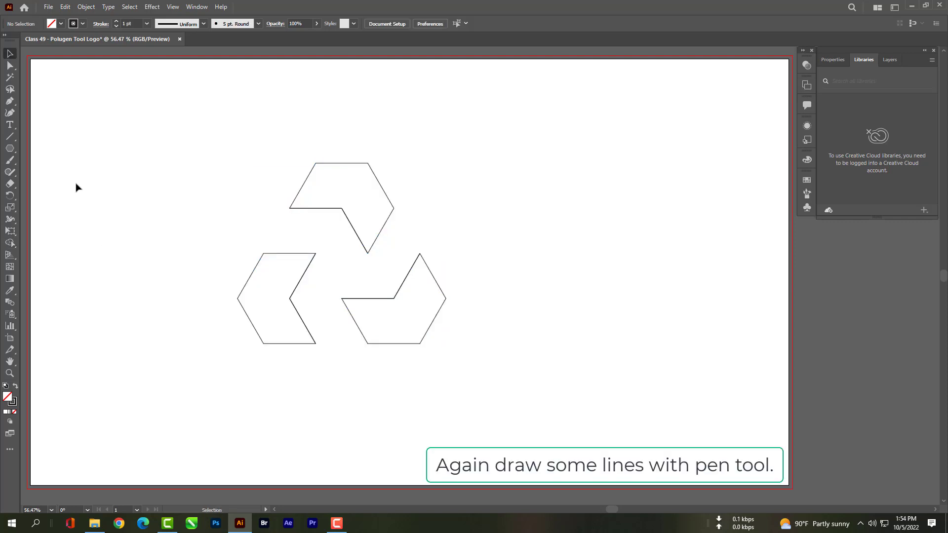
- Draw dividing lines from the inner corners to the top shape's upper vertex and the left shape's outer vertex
left_click(9, 101)
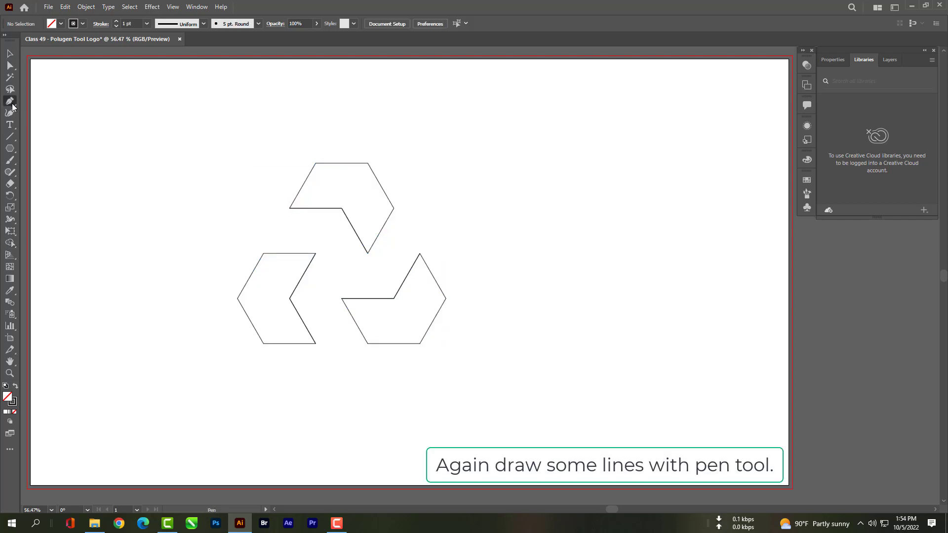
left_click(341, 208)
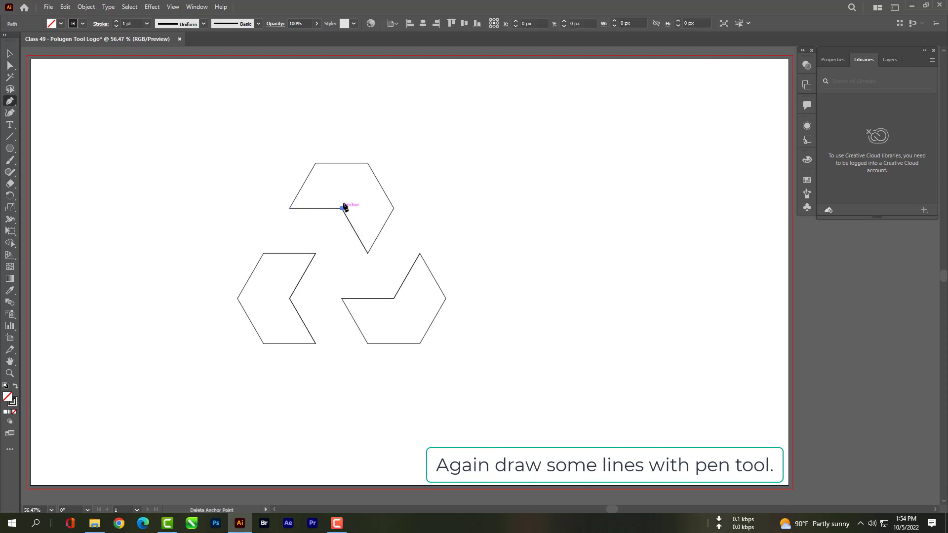
left_click(368, 163)
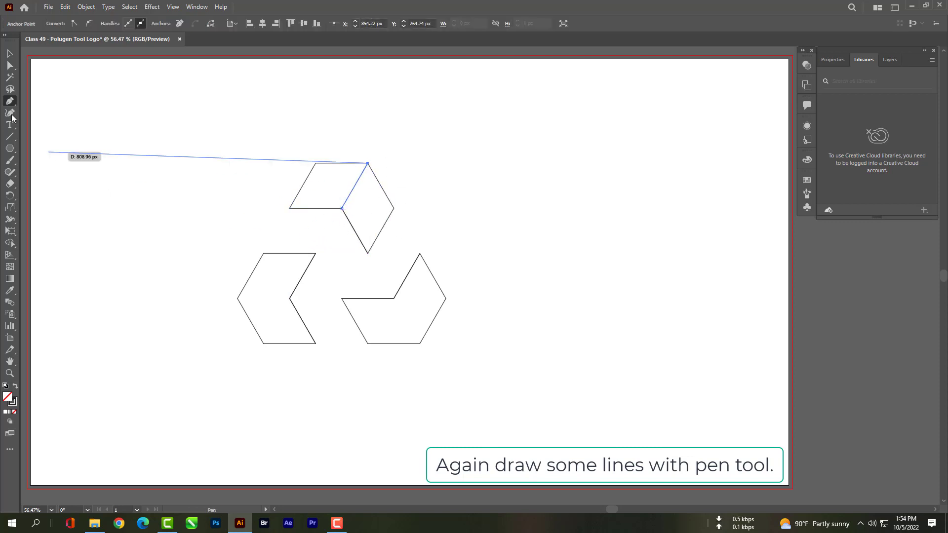
key("v")
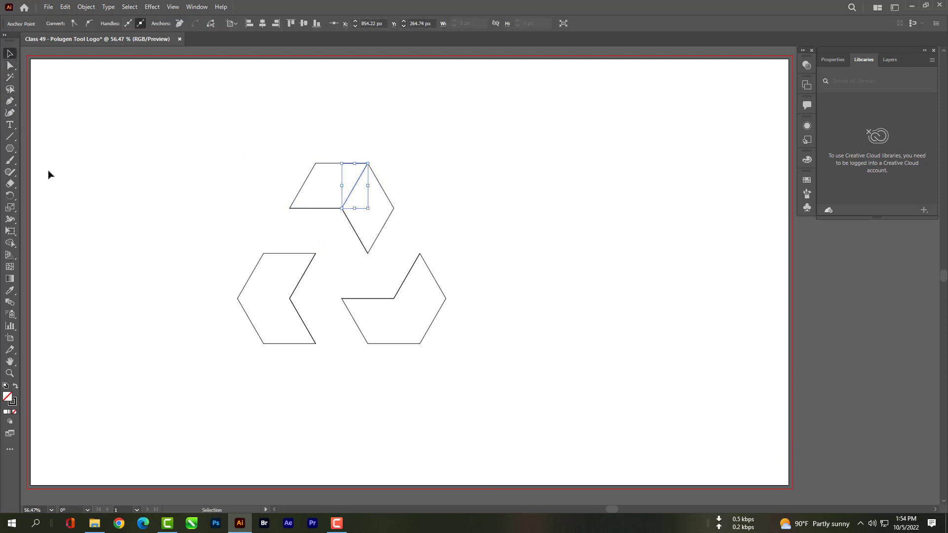
left_click(160, 205)
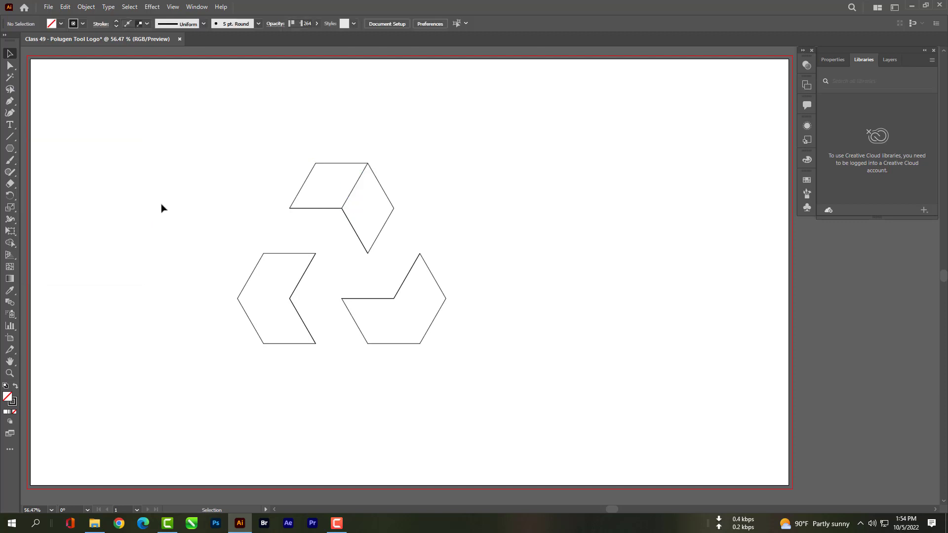
left_click(10, 104)
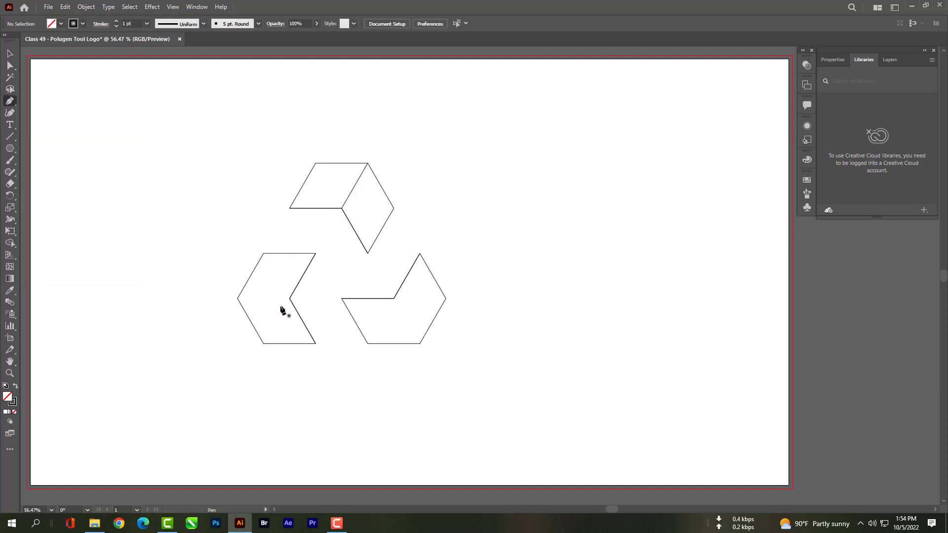
left_click(289, 298)
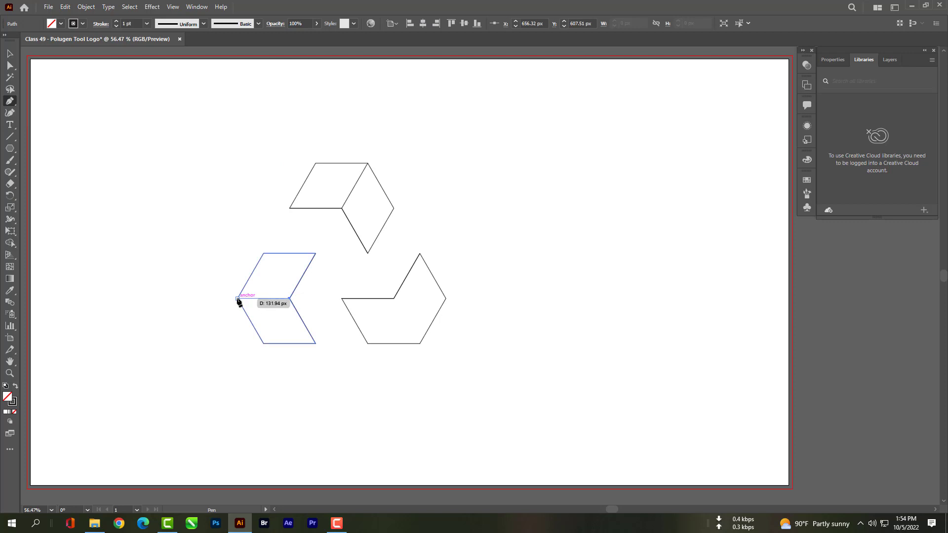
left_click(237, 298)
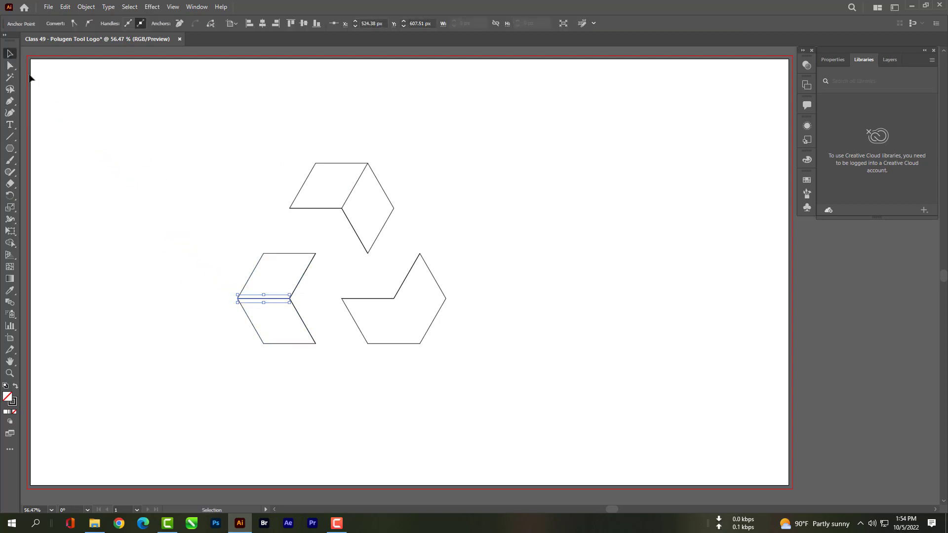
left_click(68, 137, "ctrl")
- Draw a dividing line in the right shape from its inner corner to its bottom vertex
left_click(13, 101)
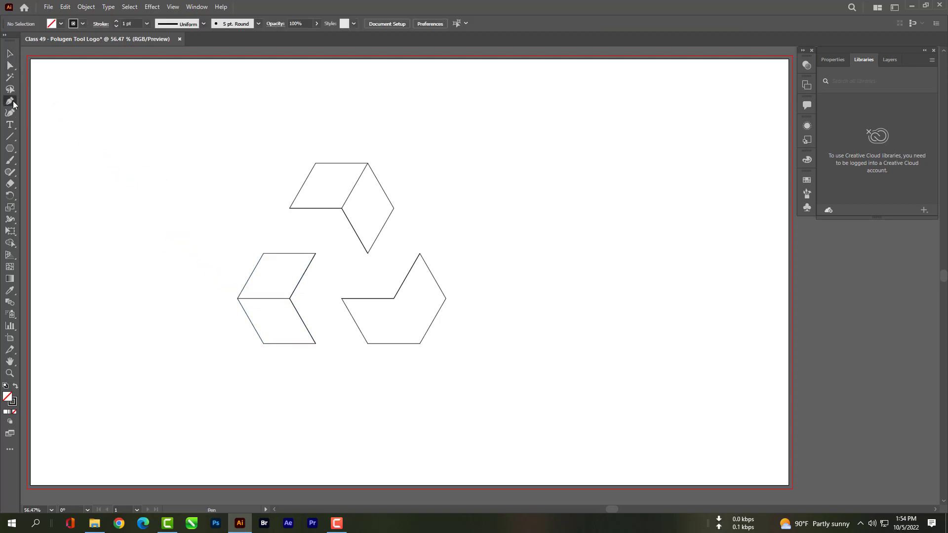
left_click(393, 298)
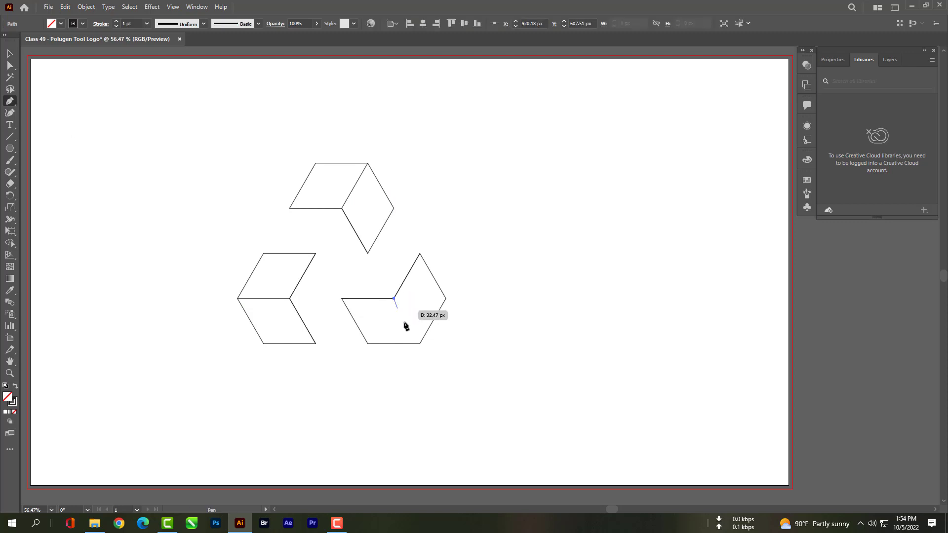
left_click(420, 343)
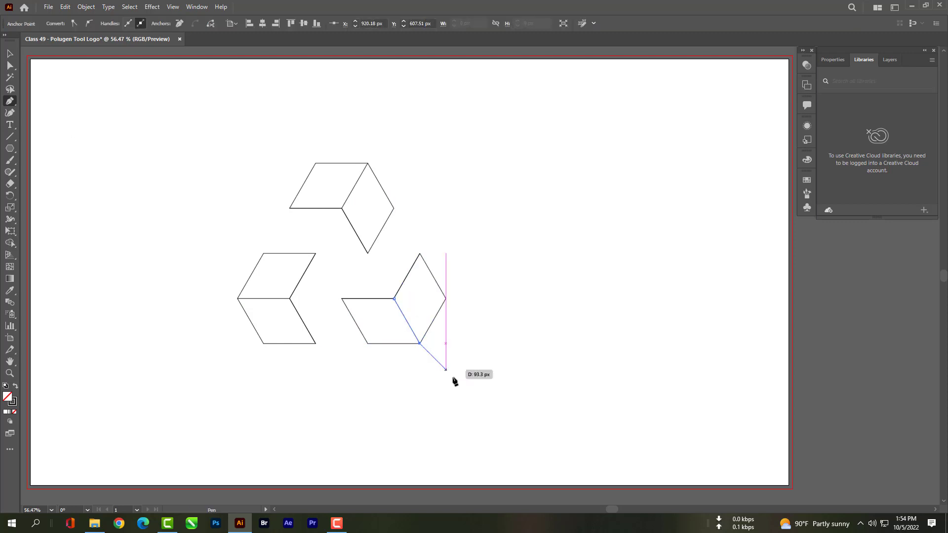
left_click(9, 53)
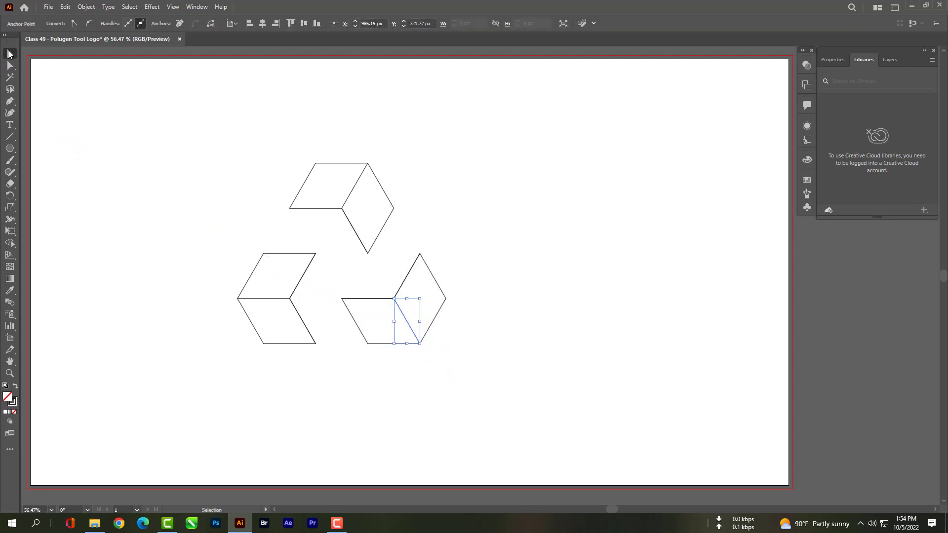
left_click(117, 275)
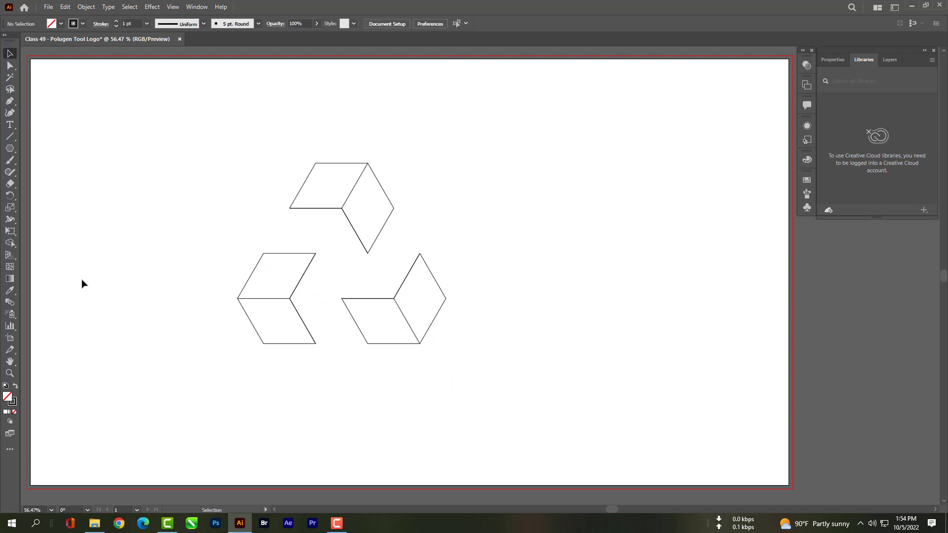
- Select all paths and, with Shape Builder, fill one rhombus face of each shape red
left_click_drag(158, 159, 477, 393)
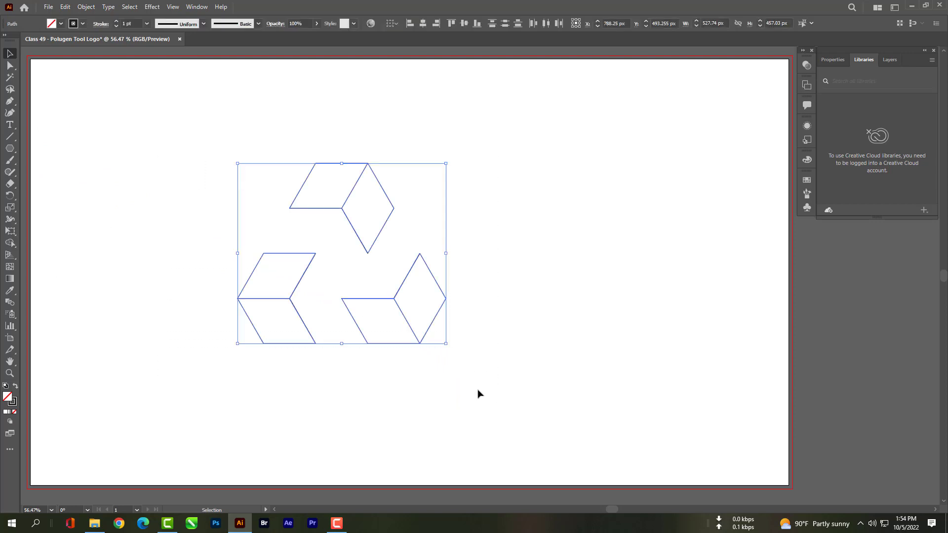
left_click(12, 247)
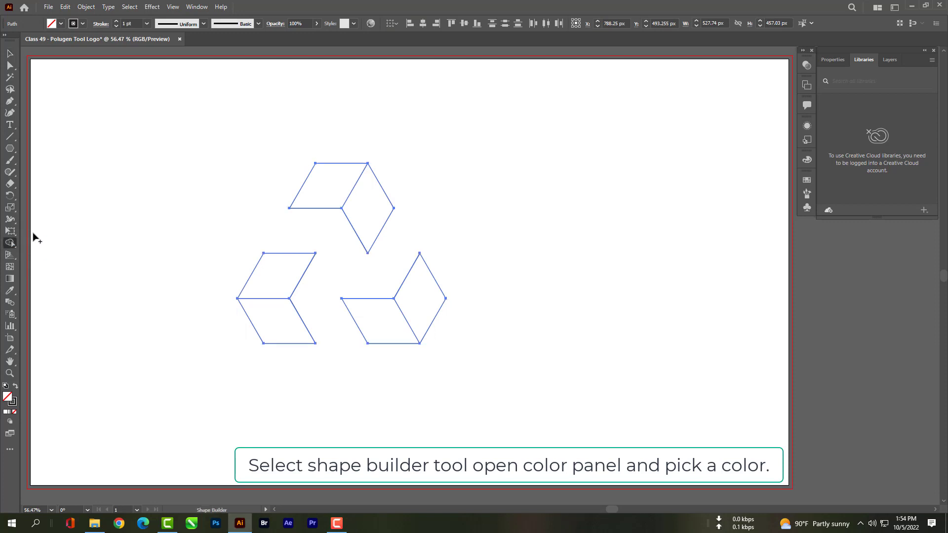
left_click(807, 182)
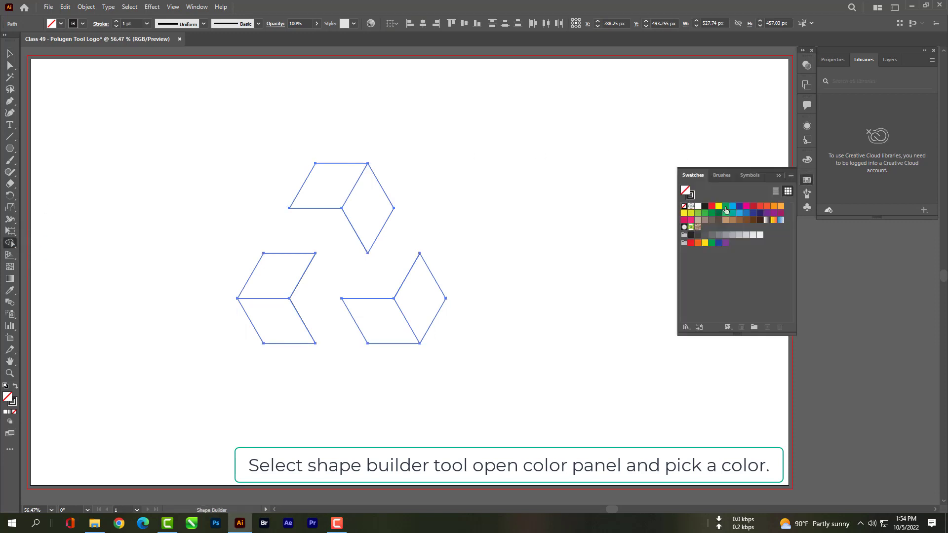
left_click(712, 207)
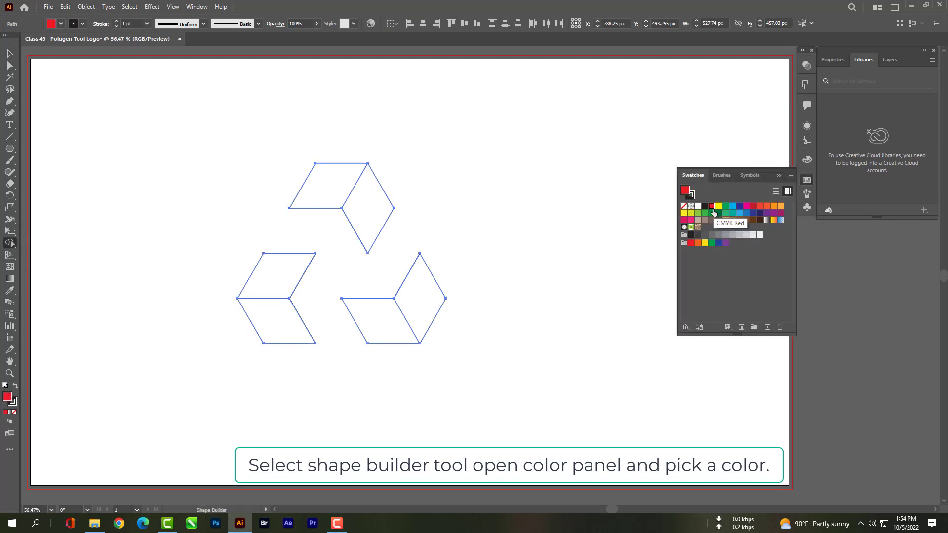
left_click(335, 182)
left_click(280, 275)
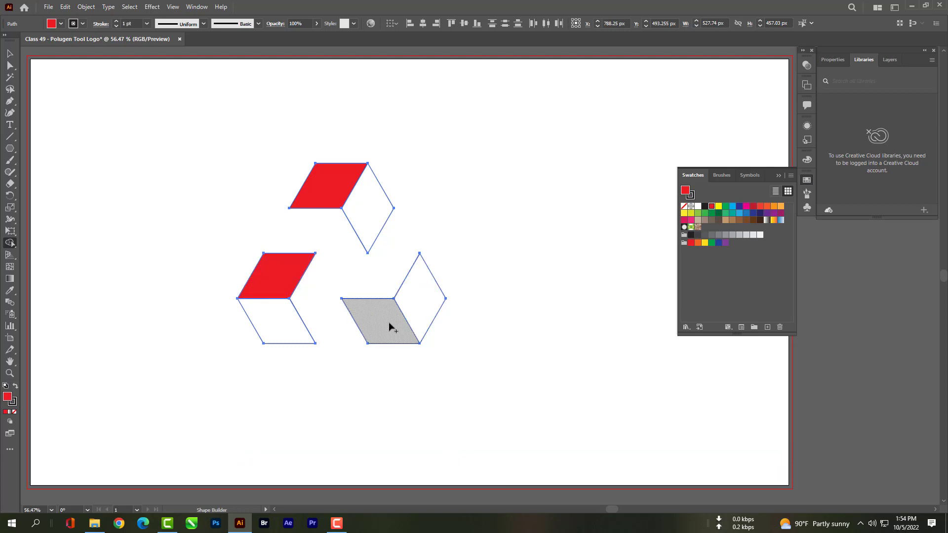
left_click(389, 323)
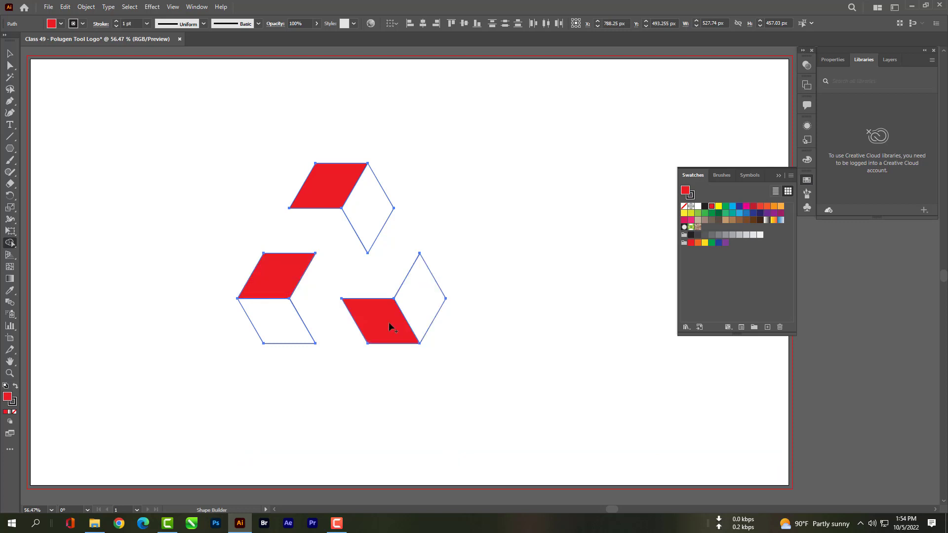
- Fill the remaining face of each shape yellow and deselect the logo
left_click(718, 206)
left_click(369, 217)
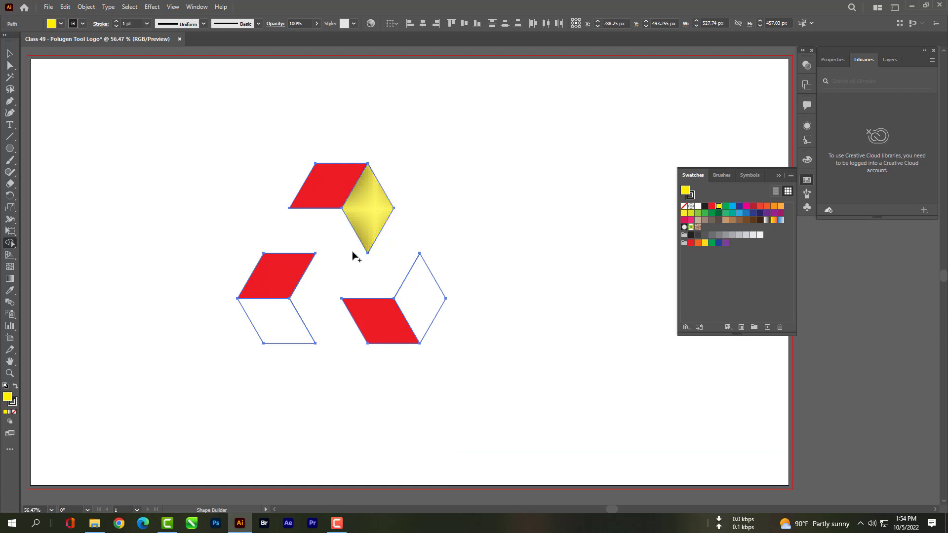
left_click(290, 323)
left_click(424, 310)
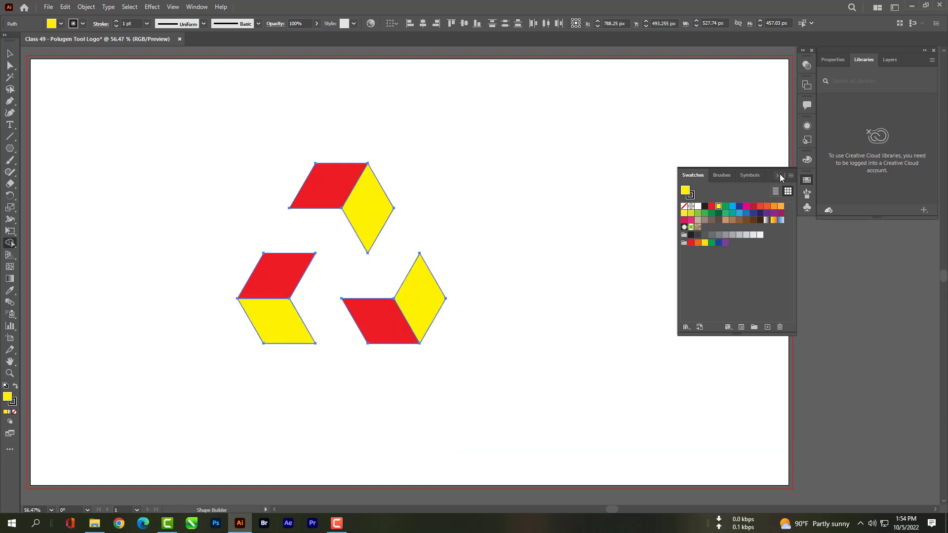
left_click(778, 176)
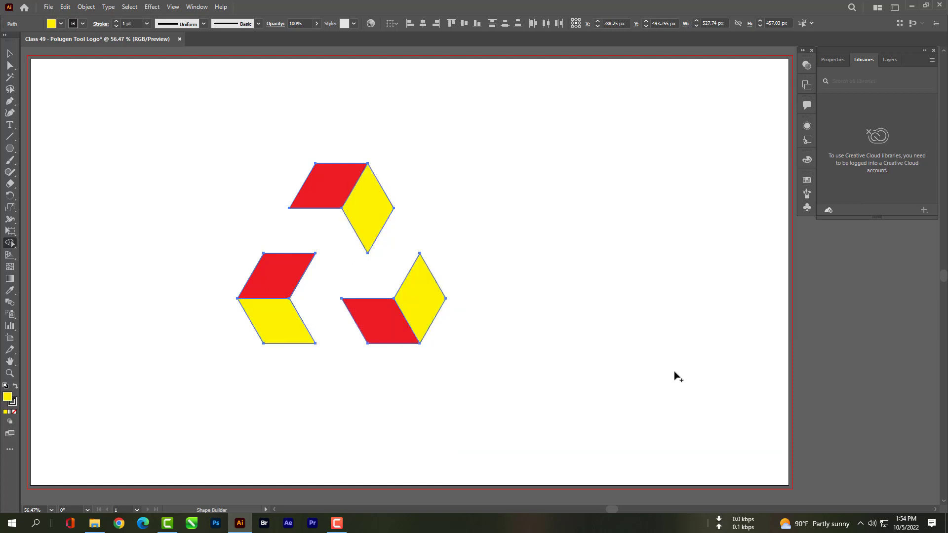
left_click(11, 53)
left_click(71, 182)
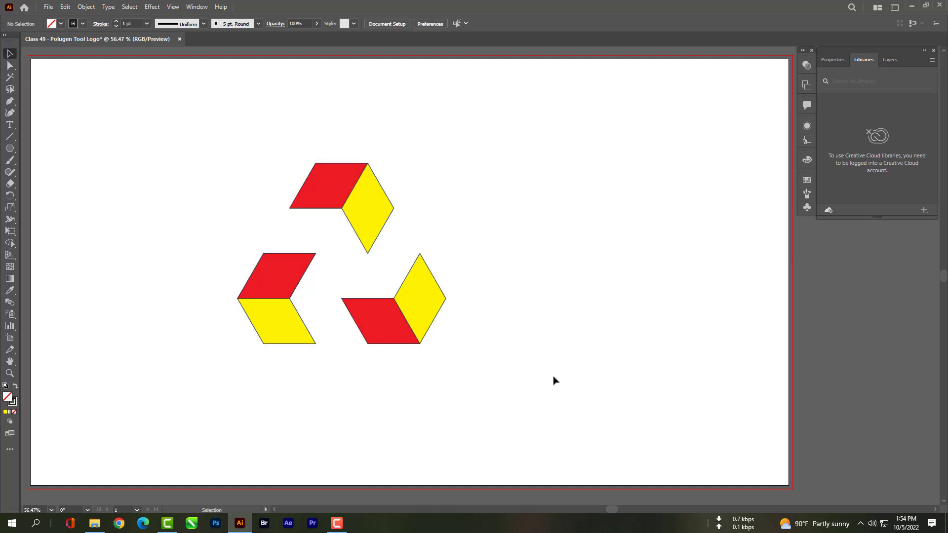
- Marquee-select all red and yellow rhombus faces, set their stroke to None, then deselect
left_click_drag(553, 380, 207, 143)
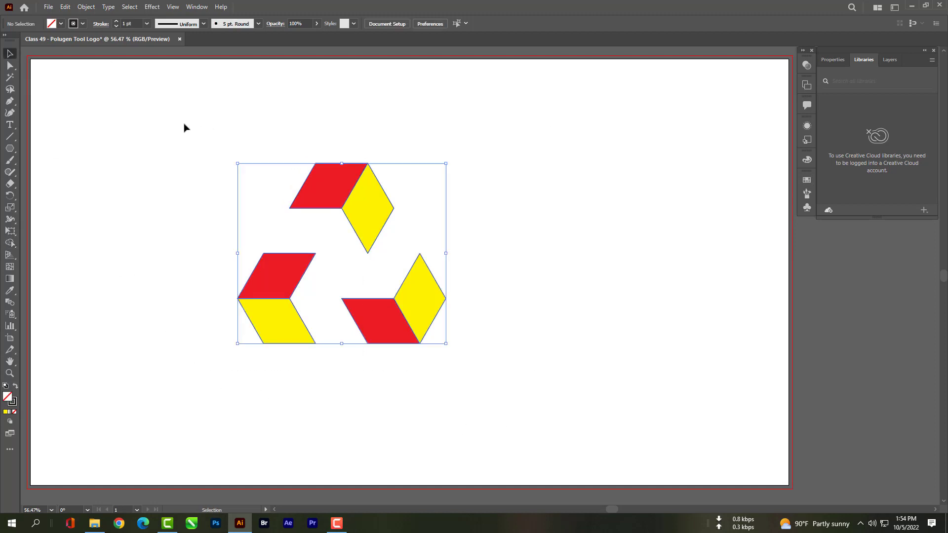
left_click(82, 24)
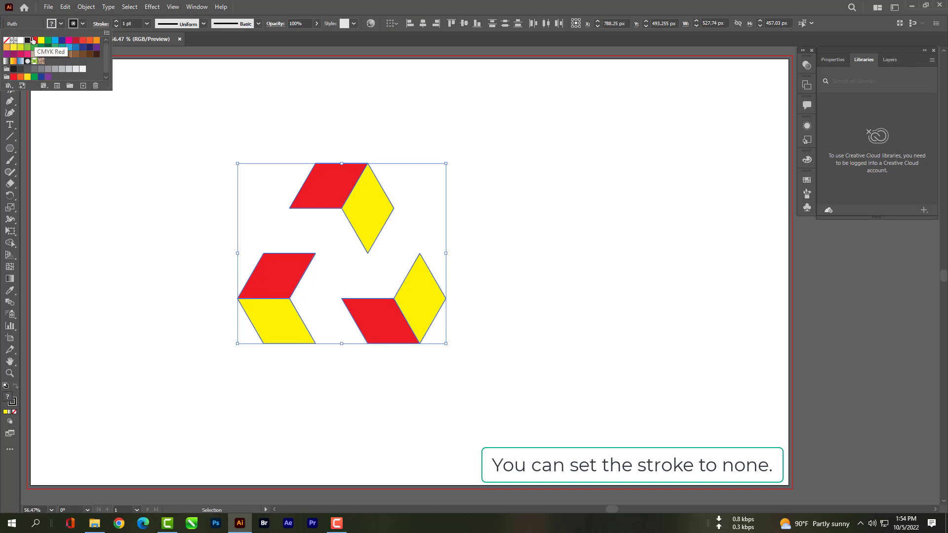
left_click(5, 41)
left_click(165, 194)
left_click(228, 117)
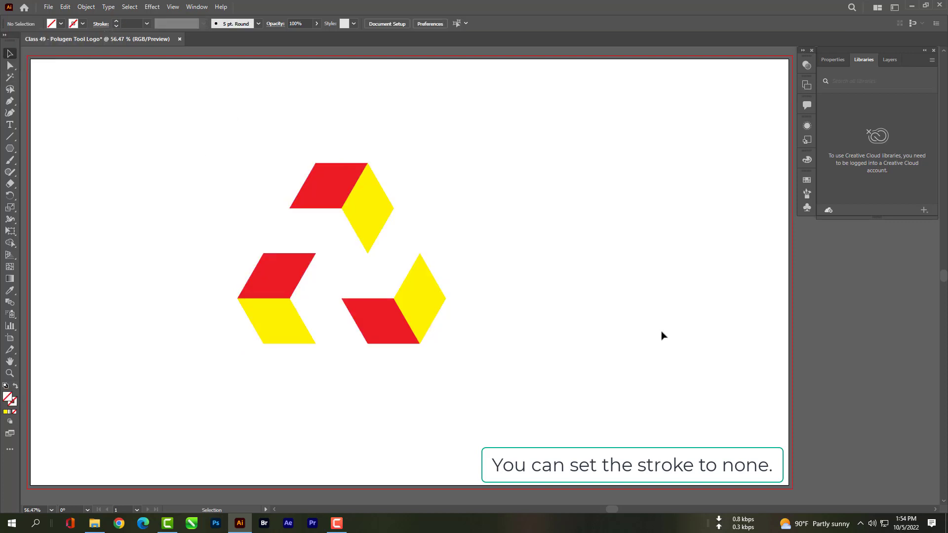